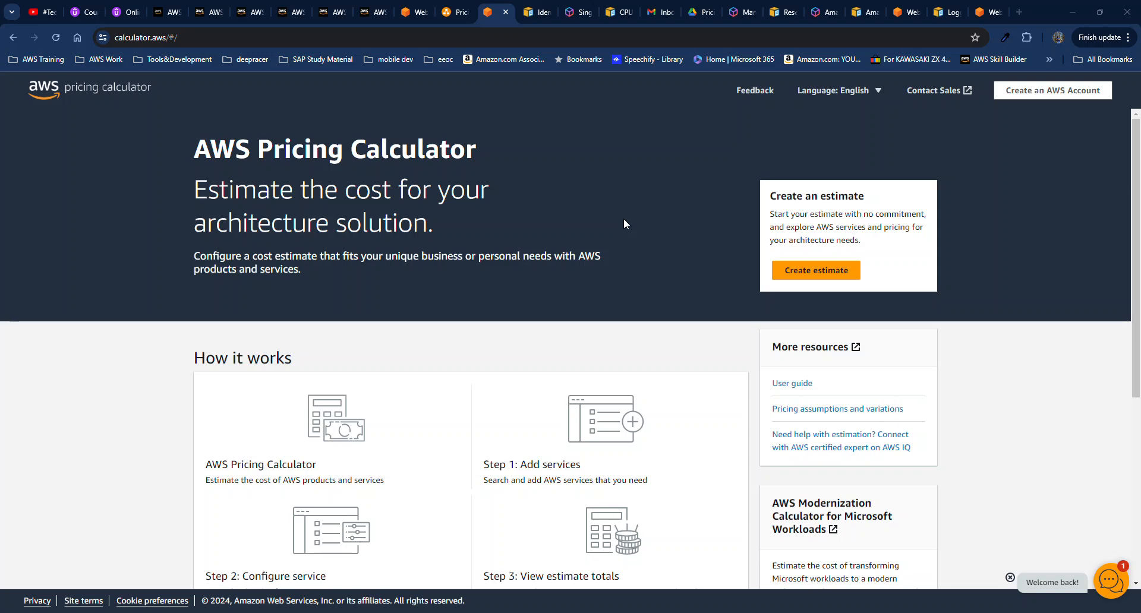
Step: Create a new estimate, search the services for "ec2" and start configuring Amazon EC2
{"action": "left_click", "coordinate": [247, 39]}
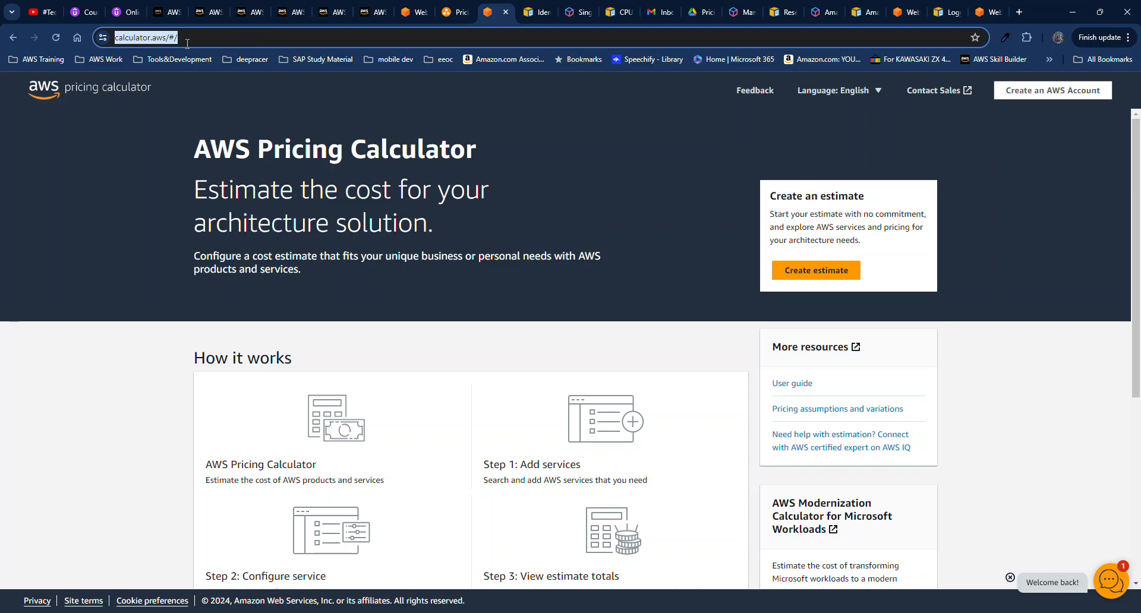
{"action": "left_click", "coordinate": [802, 275]}
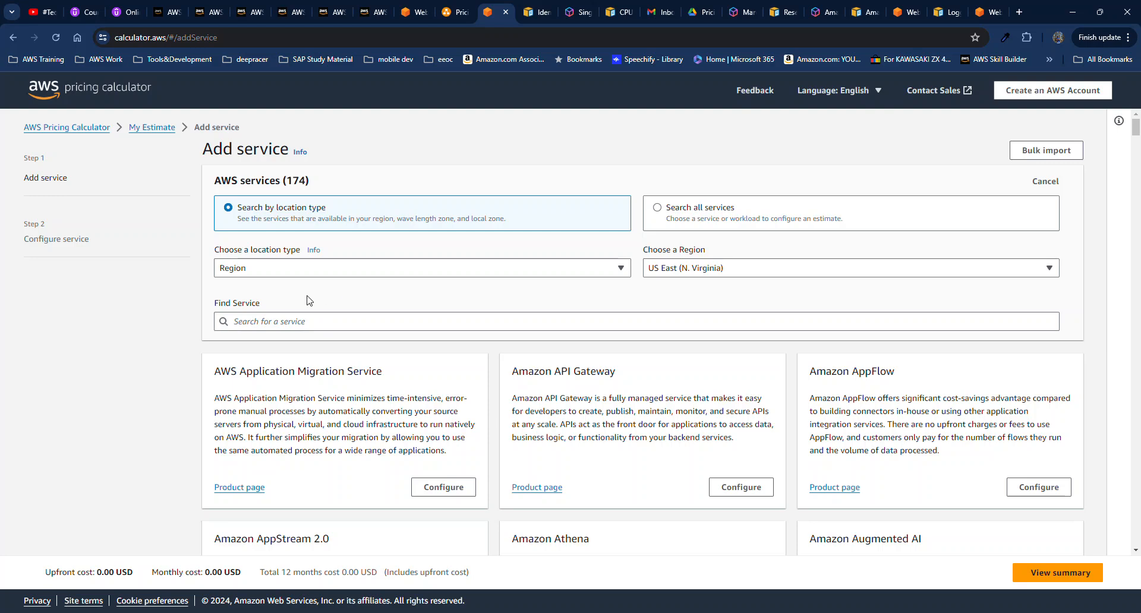
{"action": "left_click", "coordinate": [310, 319]}
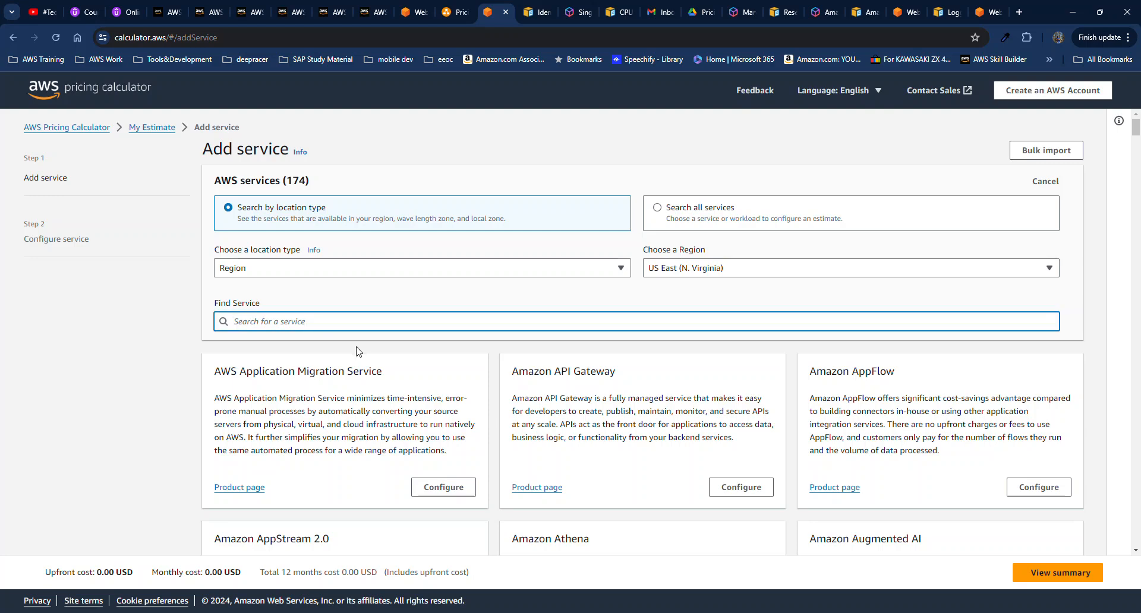
{"action": "type", "text": "ec2"}
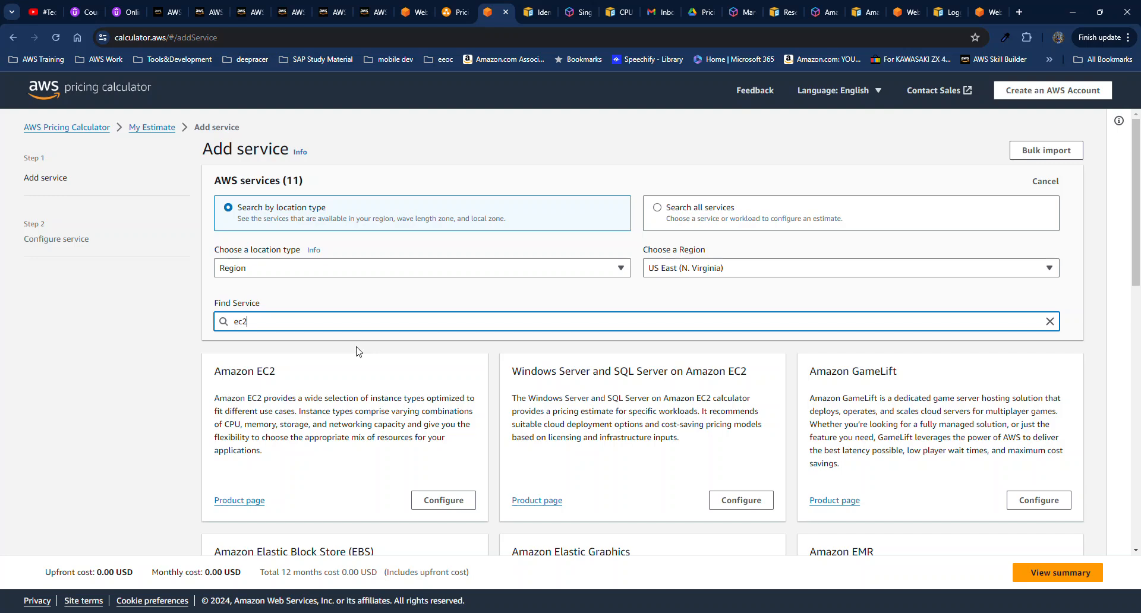
{"action": "left_click", "coordinate": [439, 501]}
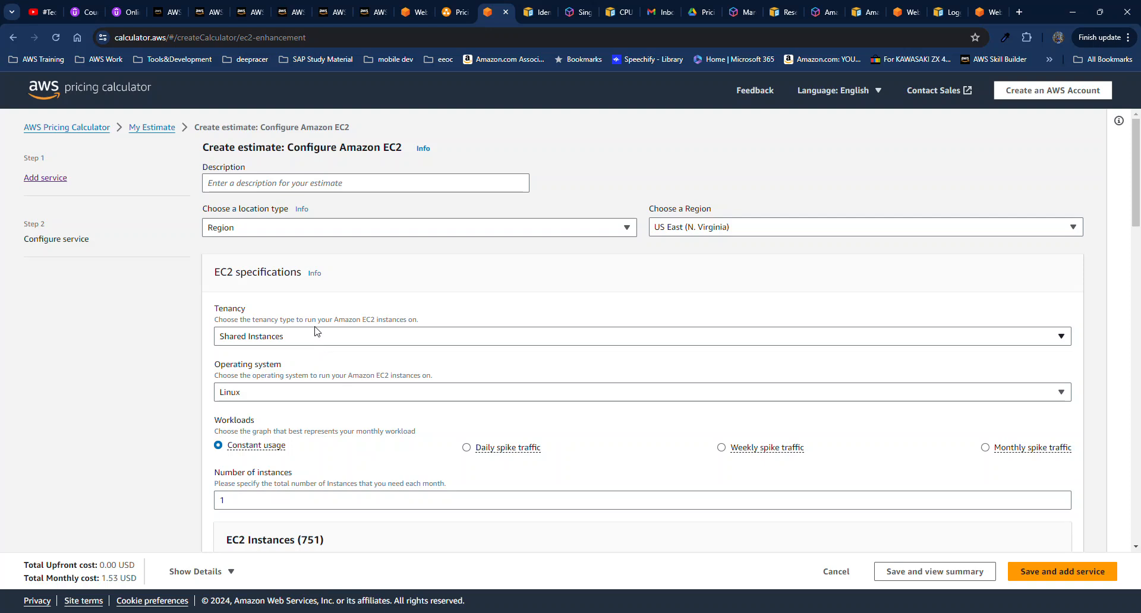
Step: Look through the tenancy options in the EC2 specifications, leaving Shared Instances selected
{"action": "scroll", "coordinate": [279, 298], "scroll_direction": "down", "scroll_amount": 1}
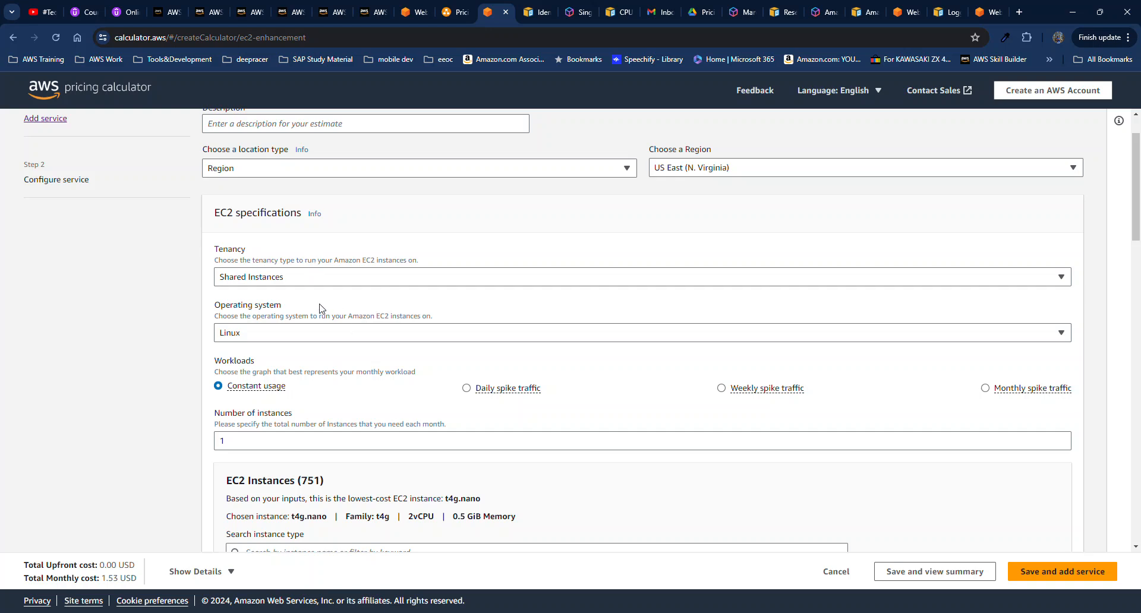
{"action": "scroll", "coordinate": [318, 303], "scroll_direction": "down", "scroll_amount": 1}
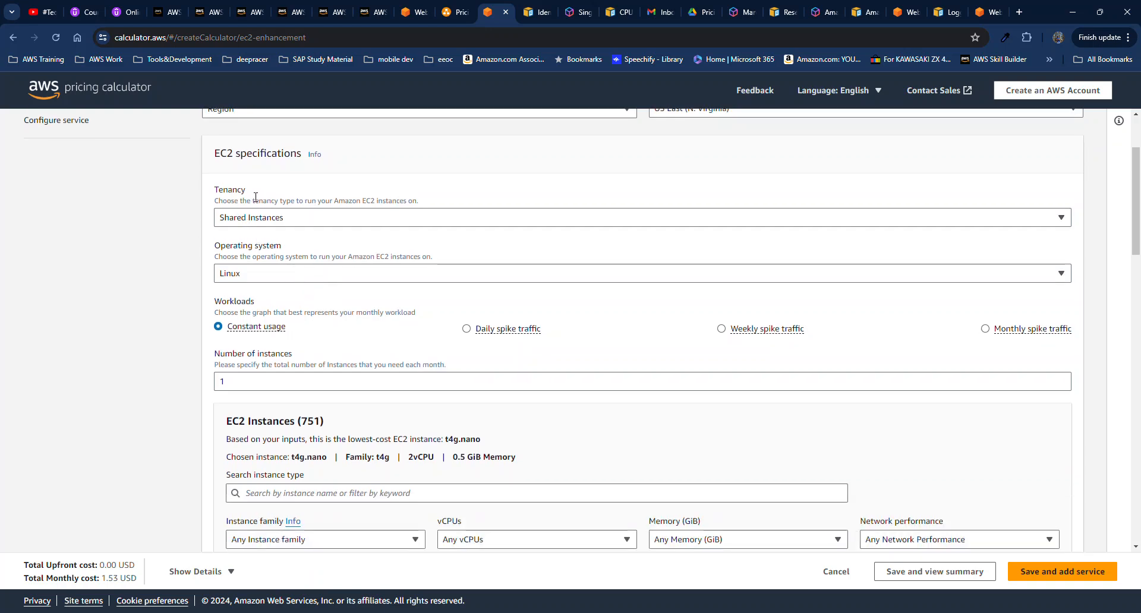
{"action": "left_click", "coordinate": [282, 219]}
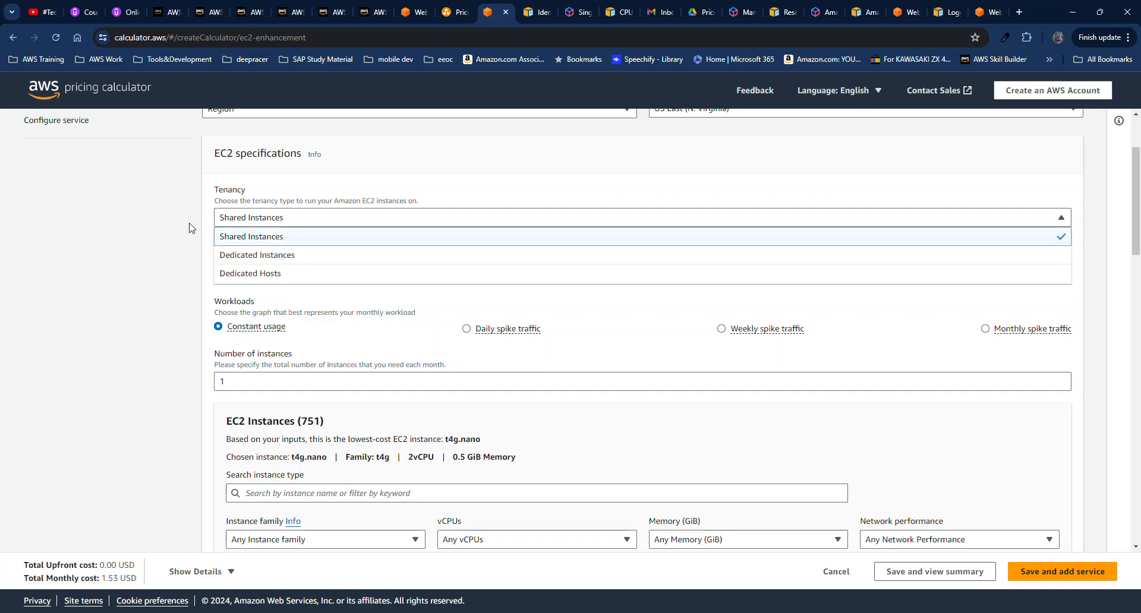
{"action": "left_click", "coordinate": [174, 229]}
{"action": "scroll", "coordinate": [254, 293], "scroll_direction": "down", "scroll_amount": 1}
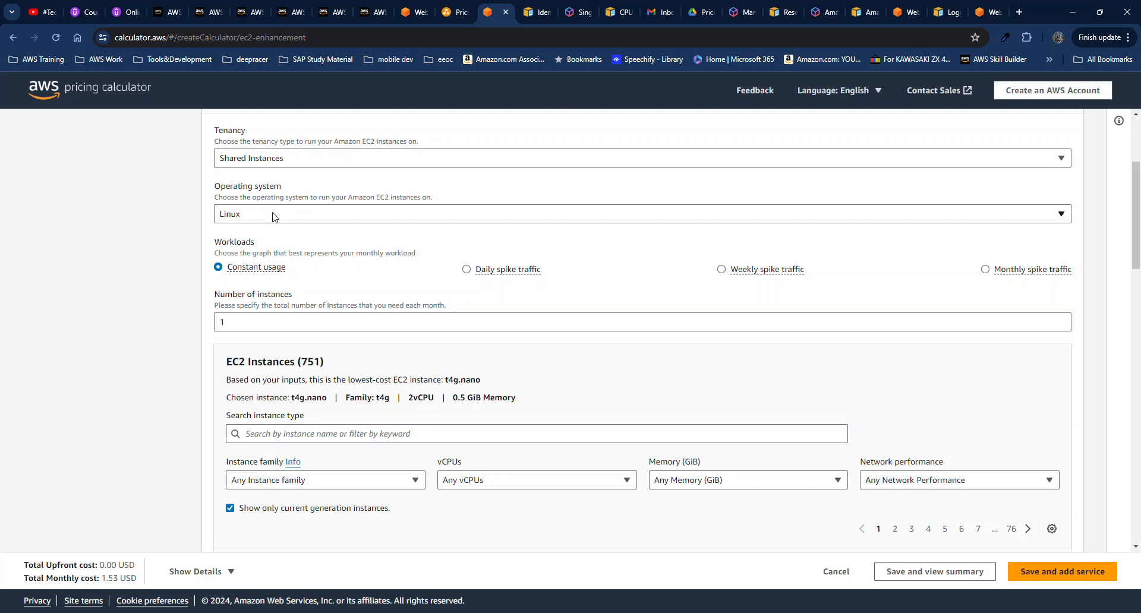
Step: Try Windows Server as the EC2 operating system and return the selection to Linux
{"action": "left_click", "coordinate": [274, 217]}
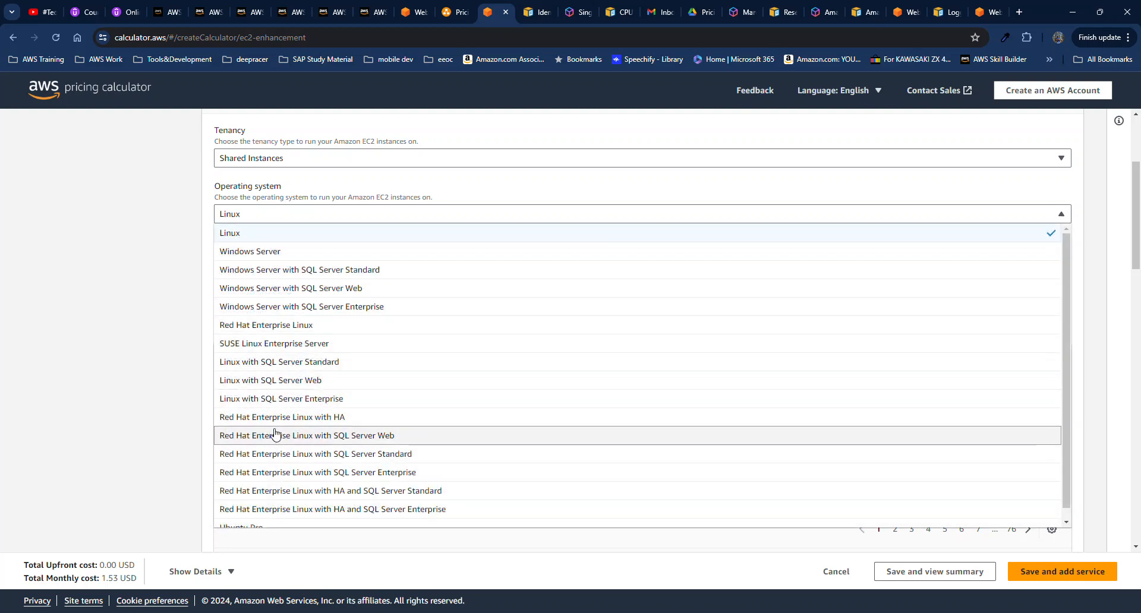
{"action": "left_click", "coordinate": [271, 253]}
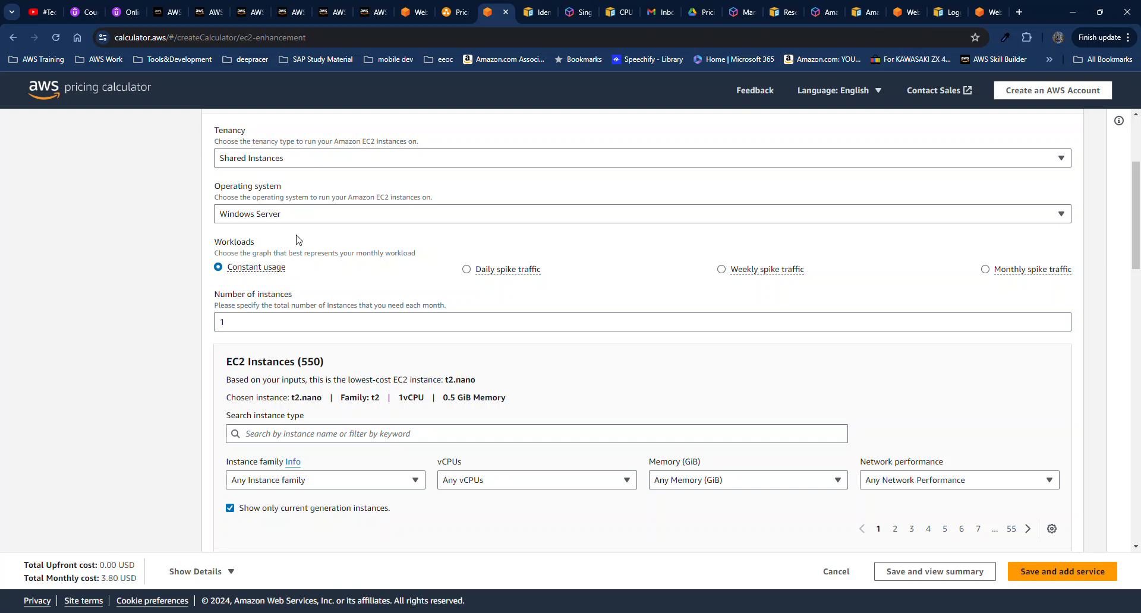
{"action": "left_click", "coordinate": [305, 219]}
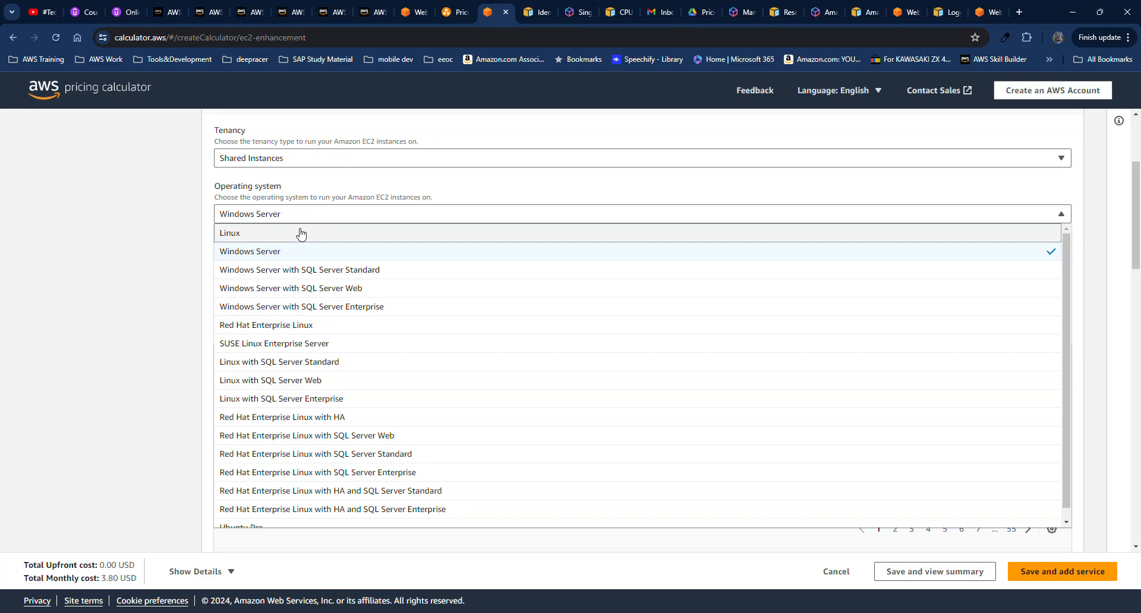
{"action": "left_click", "coordinate": [300, 233]}
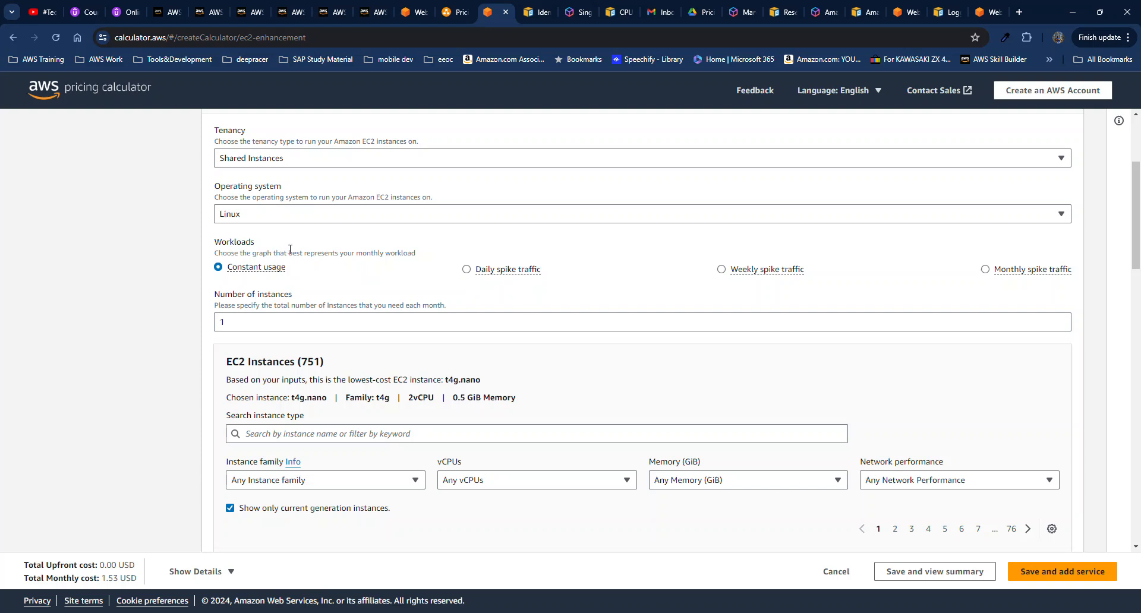
Step: Set the EC2 workload to daily spike traffic and include Sunday and Saturday in the workload days
{"action": "left_click", "coordinate": [472, 272]}
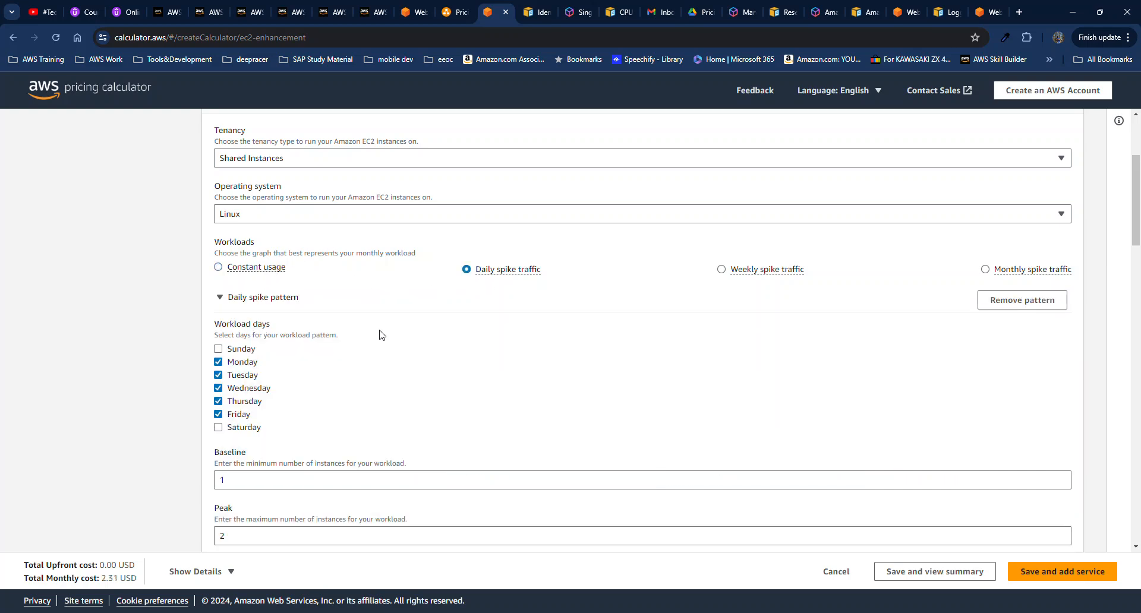
{"action": "scroll", "coordinate": [288, 344], "scroll_direction": "down", "scroll_amount": 2}
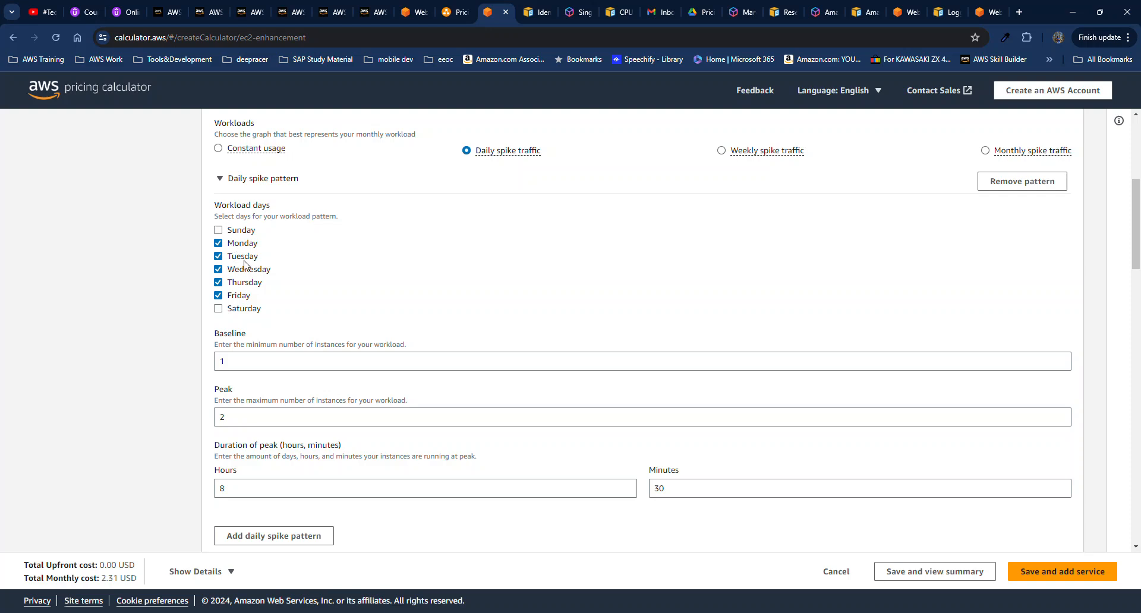
{"action": "left_click", "coordinate": [218, 230]}
{"action": "left_click", "coordinate": [218, 310]}
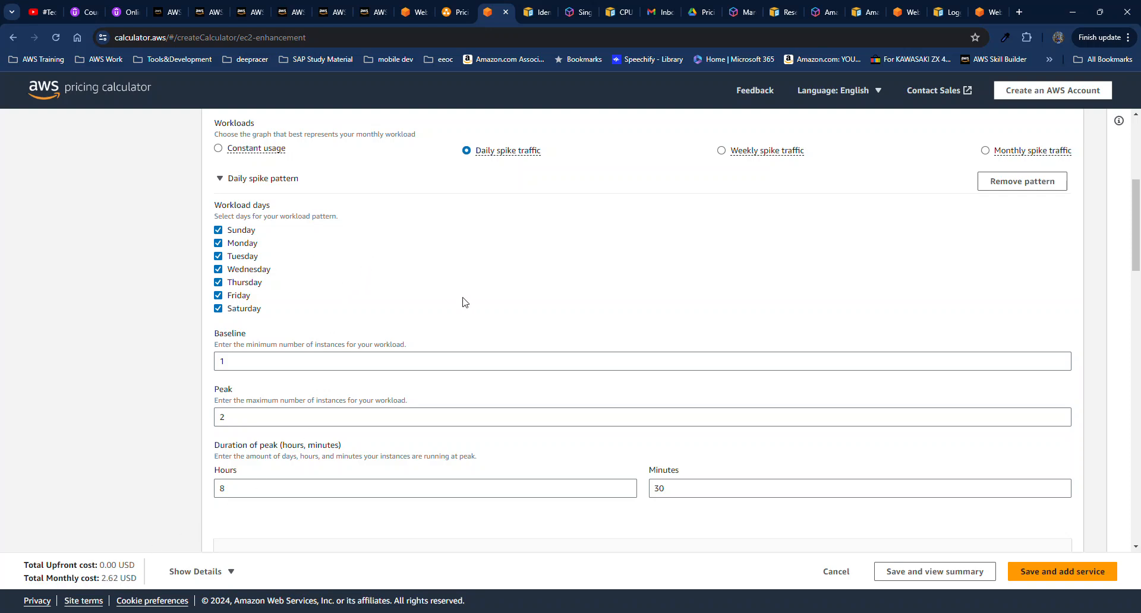
Step: Review the list of EC2 instance types and compare the payment options and their monthly prices
{"action": "scroll", "coordinate": [475, 328], "scroll_direction": "down", "scroll_amount": 1}
{"action": "scroll", "coordinate": [475, 328], "scroll_direction": "down", "scroll_amount": 9}
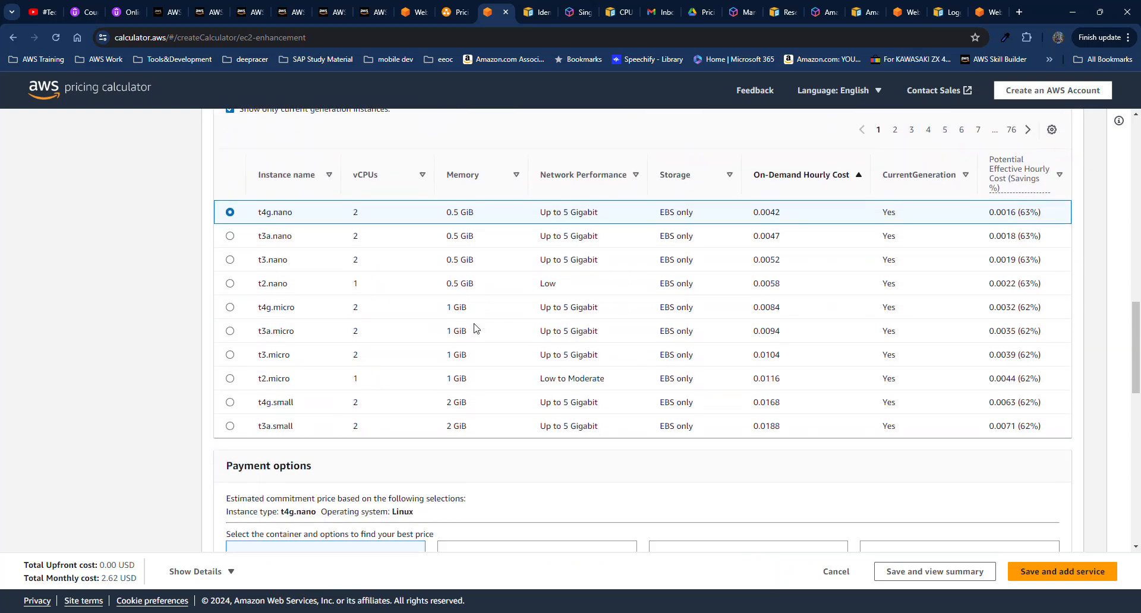
{"action": "scroll", "coordinate": [476, 327], "scroll_direction": "down", "scroll_amount": 1}
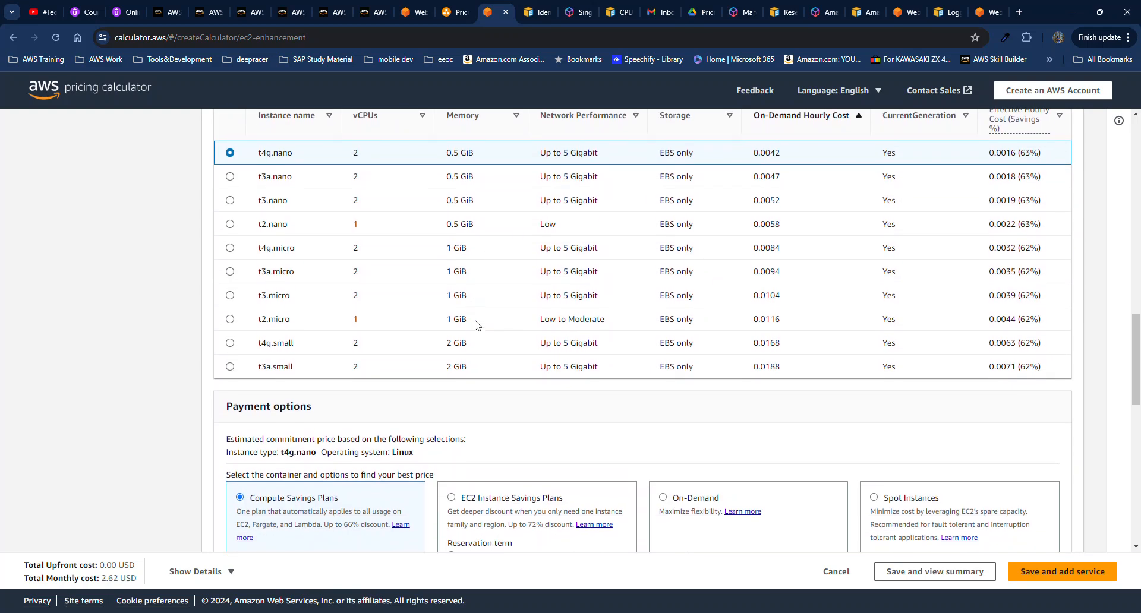
{"action": "scroll", "coordinate": [475, 326], "scroll_direction": "down", "scroll_amount": 2}
{"action": "scroll", "coordinate": [476, 325], "scroll_direction": "down", "scroll_amount": 1}
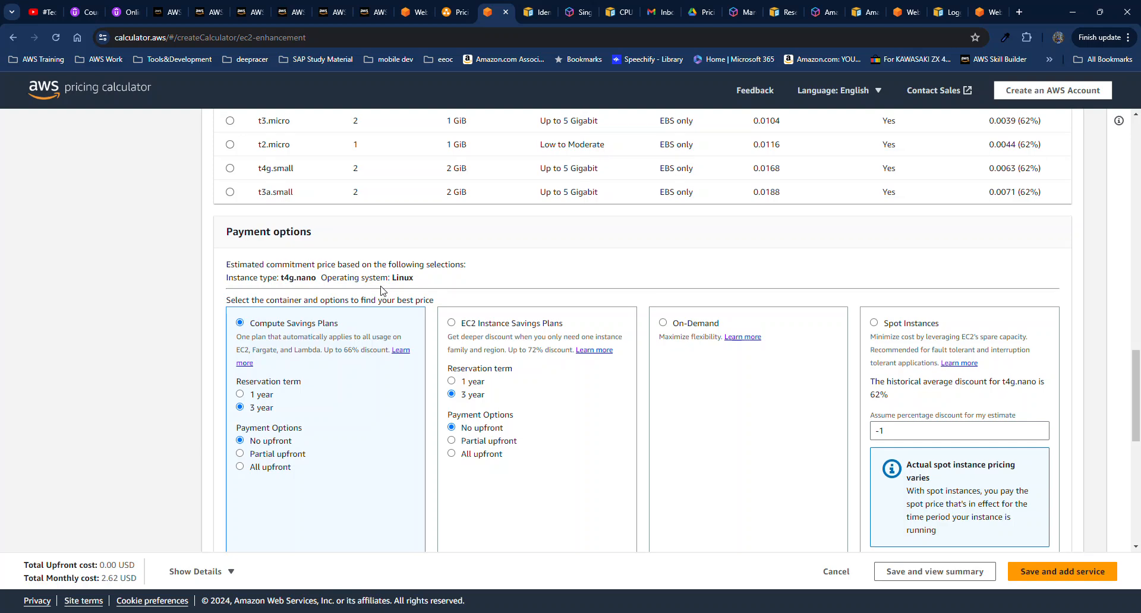
{"action": "scroll", "coordinate": [438, 339], "scroll_direction": "up", "scroll_amount": 1}
{"action": "scroll", "coordinate": [446, 348], "scroll_direction": "down", "scroll_amount": 1}
{"action": "scroll", "coordinate": [447, 347], "scroll_direction": "down", "scroll_amount": 5}
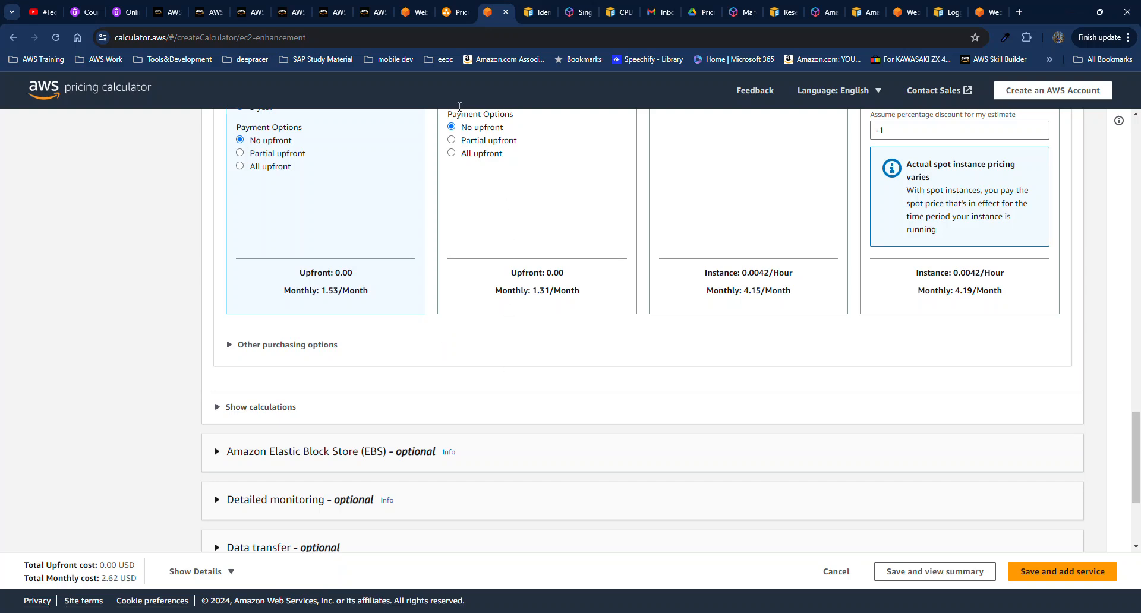
Step: Switch to the PricingAWSService.drawio diagram and examine the AWS services in the architecture, including SNS
{"action": "left_click", "coordinate": [450, 14]}
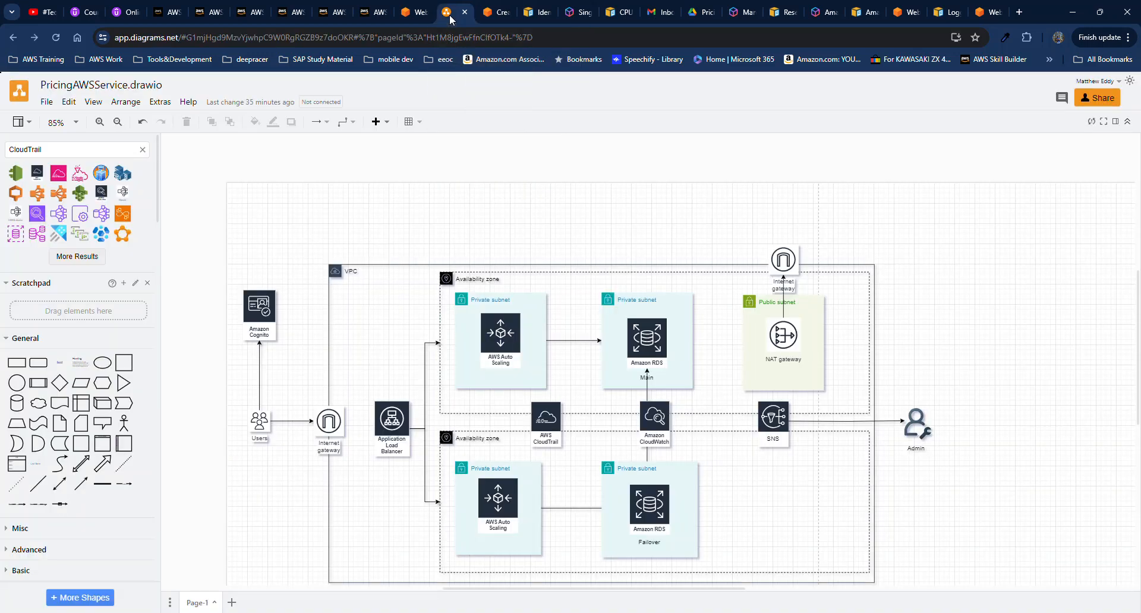
{"action": "scroll", "coordinate": [425, 210], "scroll_direction": "down", "scroll_amount": 1}
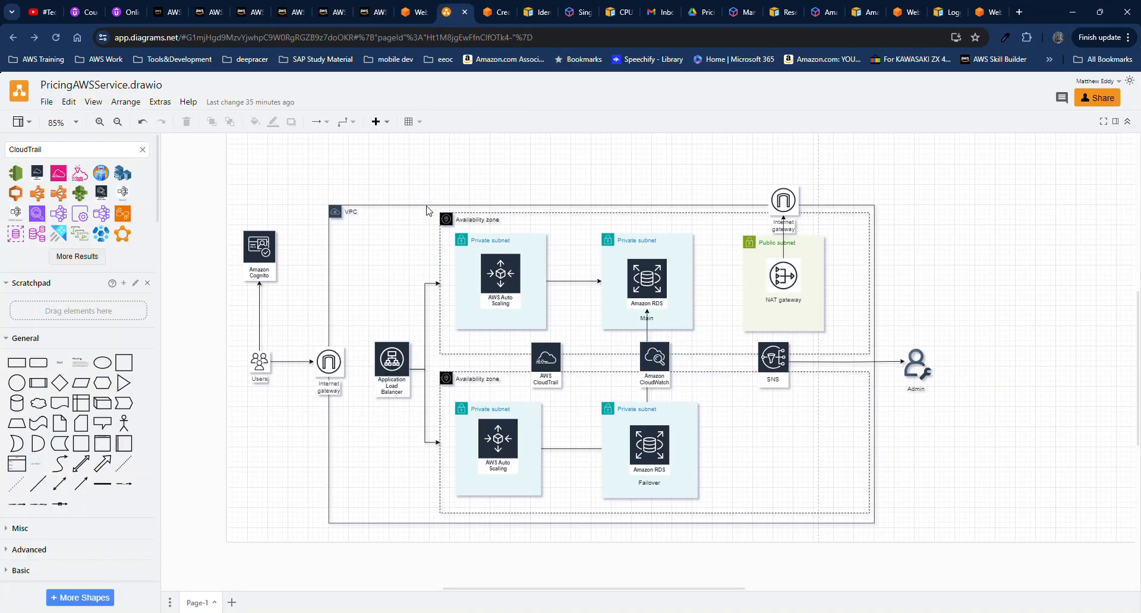
{"action": "scroll", "coordinate": [434, 203], "scroll_direction": "up", "scroll_amount": 1}
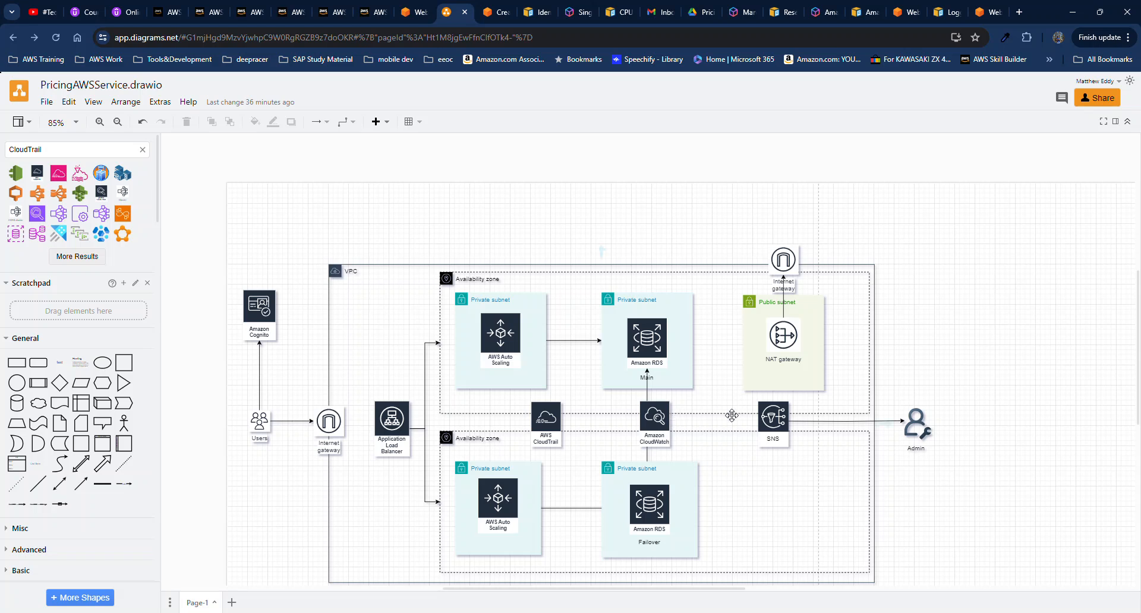
{"action": "left_click", "coordinate": [776, 417]}
Step: Switch to the Webservice Estimation in AWS Pricing Calculator and review the cost summary and the listed services
{"action": "left_click", "coordinate": [410, 12]}
{"action": "left_click", "coordinate": [913, 165]}
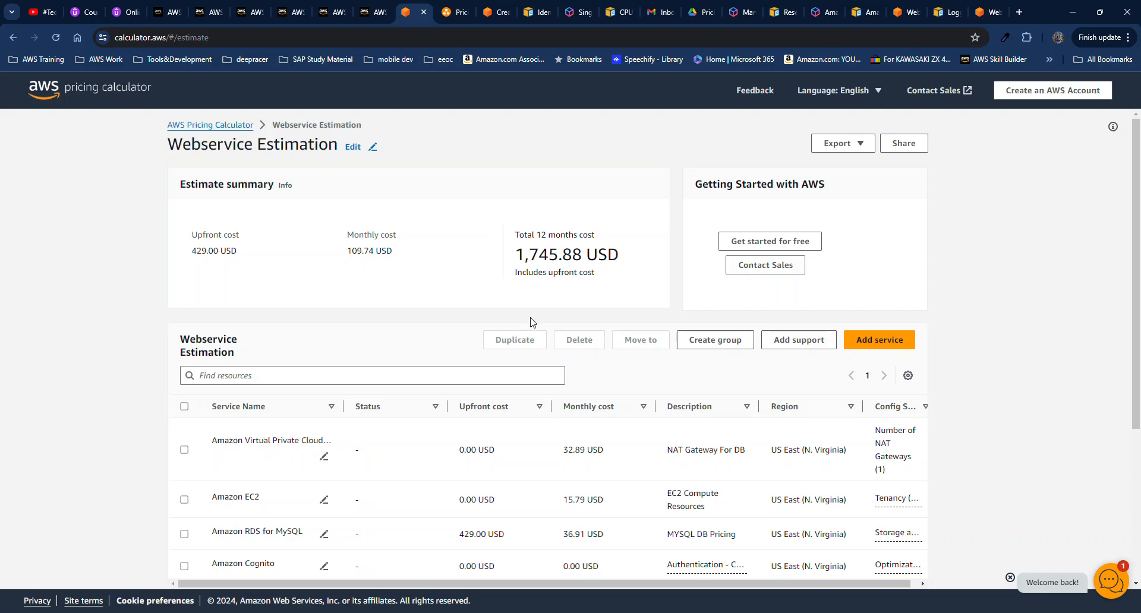
{"action": "scroll", "coordinate": [531, 325], "scroll_direction": "down", "scroll_amount": 1}
{"action": "scroll", "coordinate": [530, 325], "scroll_direction": "down", "scroll_amount": 1}
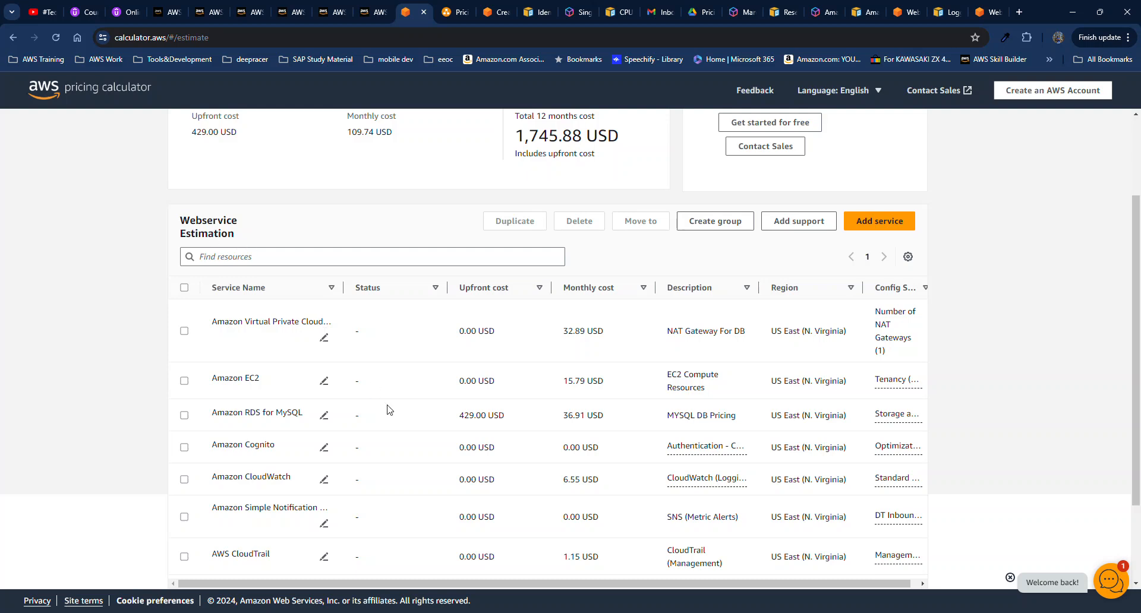
{"action": "scroll", "coordinate": [387, 410], "scroll_direction": "down", "scroll_amount": 1}
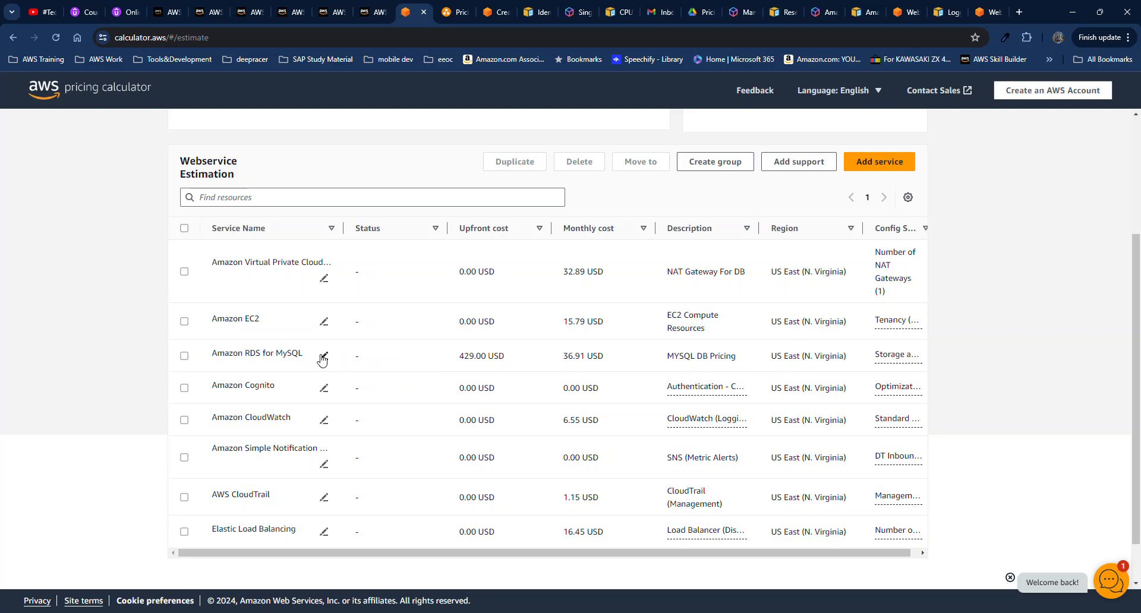
Step: Open the Amazon RDS for MySQL service for editing and review its instance specifications
{"action": "left_click", "coordinate": [323, 358]}
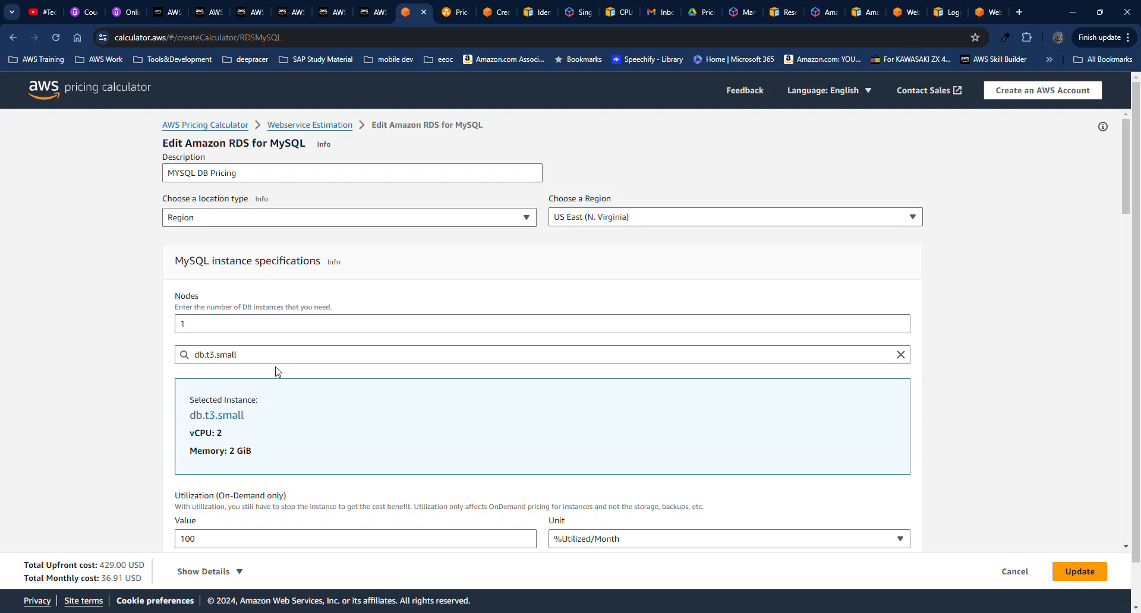
{"action": "scroll", "coordinate": [276, 371], "scroll_direction": "down", "scroll_amount": 3}
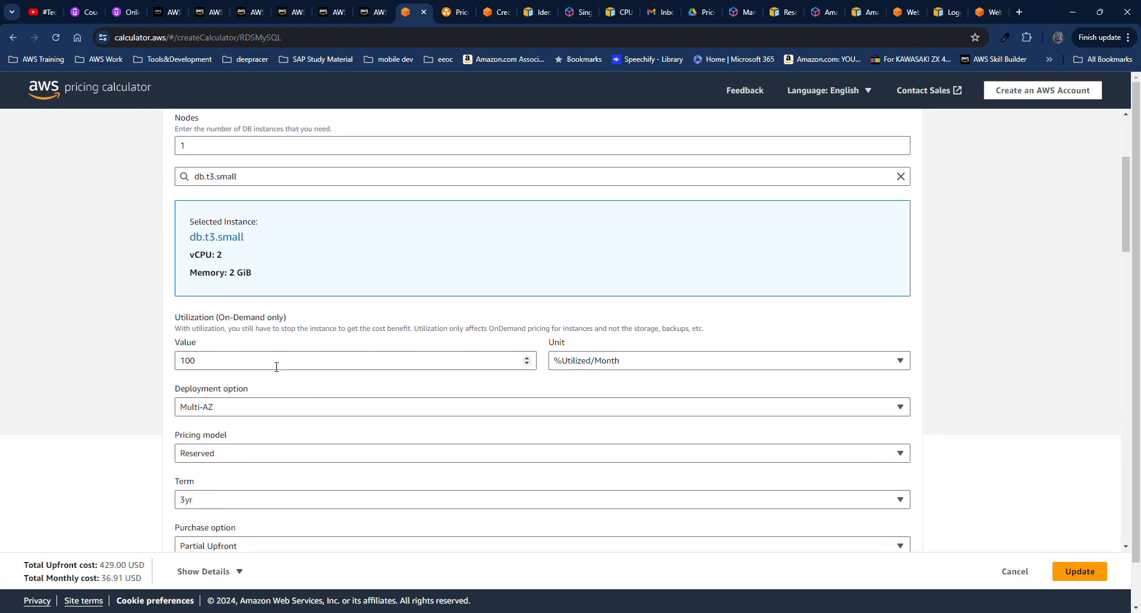
{"action": "scroll", "coordinate": [277, 370], "scroll_direction": "up", "scroll_amount": 1}
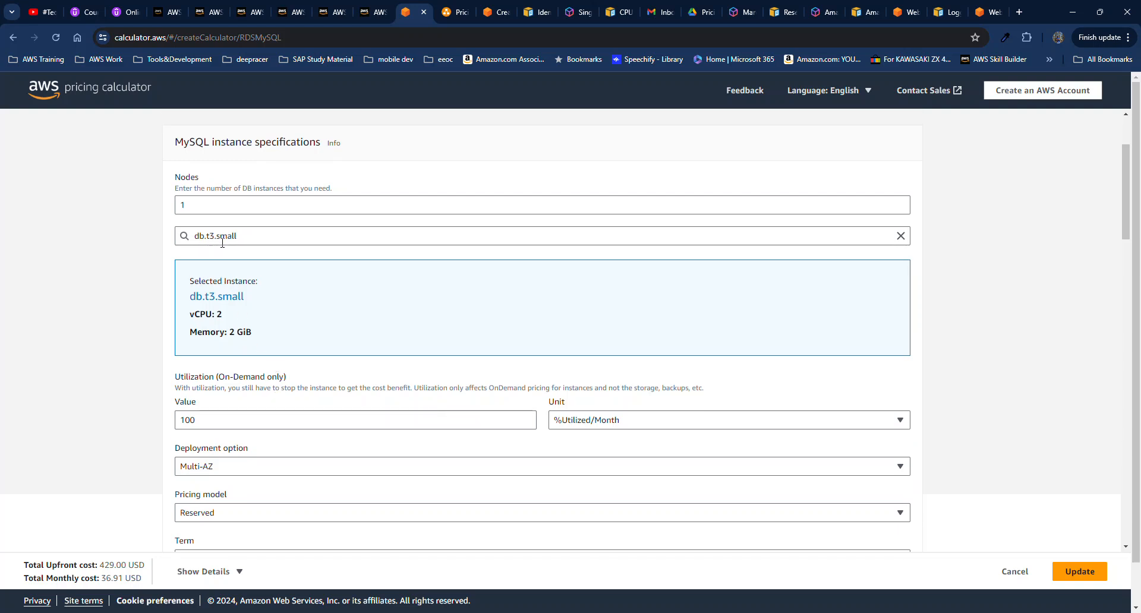
{"action": "scroll", "coordinate": [248, 343], "scroll_direction": "down", "scroll_amount": 1}
{"action": "scroll", "coordinate": [248, 343], "scroll_direction": "down", "scroll_amount": 2}
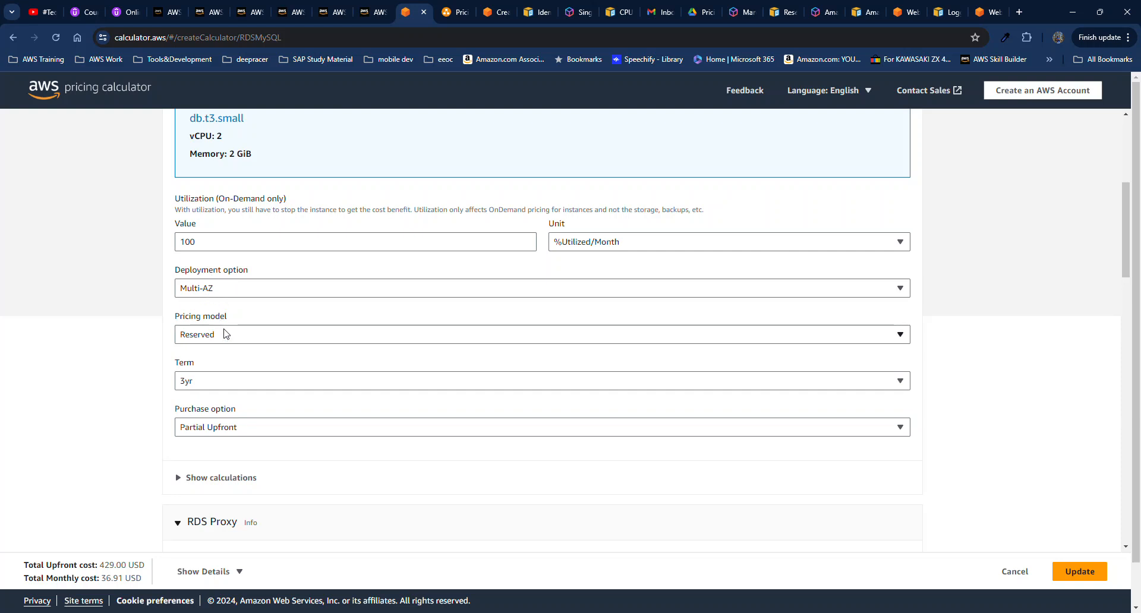
{"action": "scroll", "coordinate": [222, 329], "scroll_direction": "down", "scroll_amount": 1}
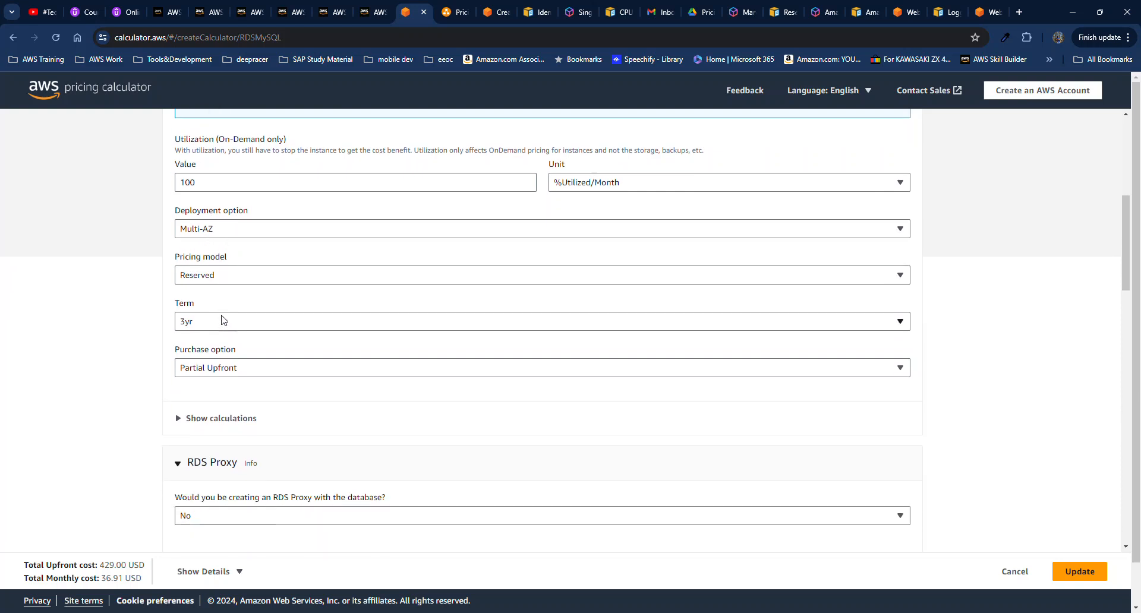
Step: Set the RDS for MySQL pricing model to OnDemand and update the estimate
{"action": "left_click", "coordinate": [231, 279]}
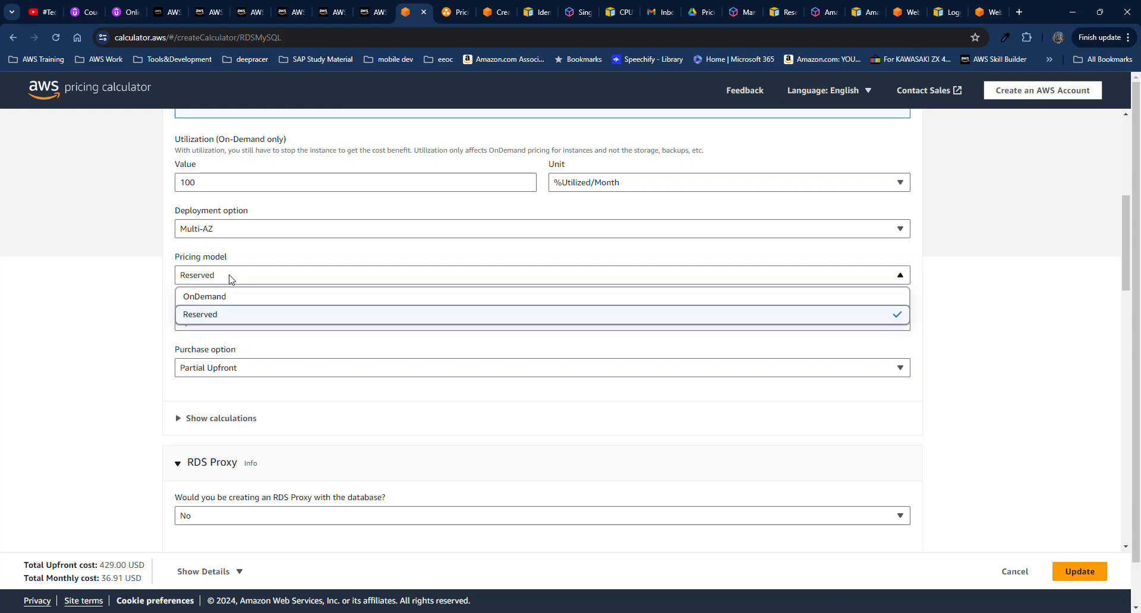
{"action": "left_click", "coordinate": [143, 284]}
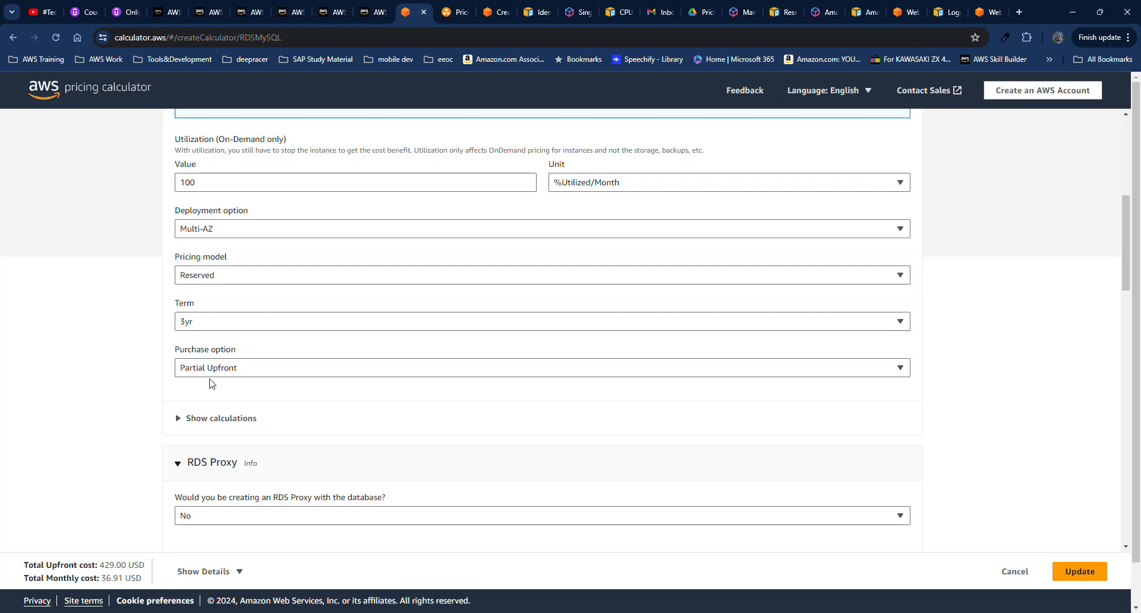
{"action": "left_click", "coordinate": [215, 275]}
{"action": "left_click", "coordinate": [221, 298]}
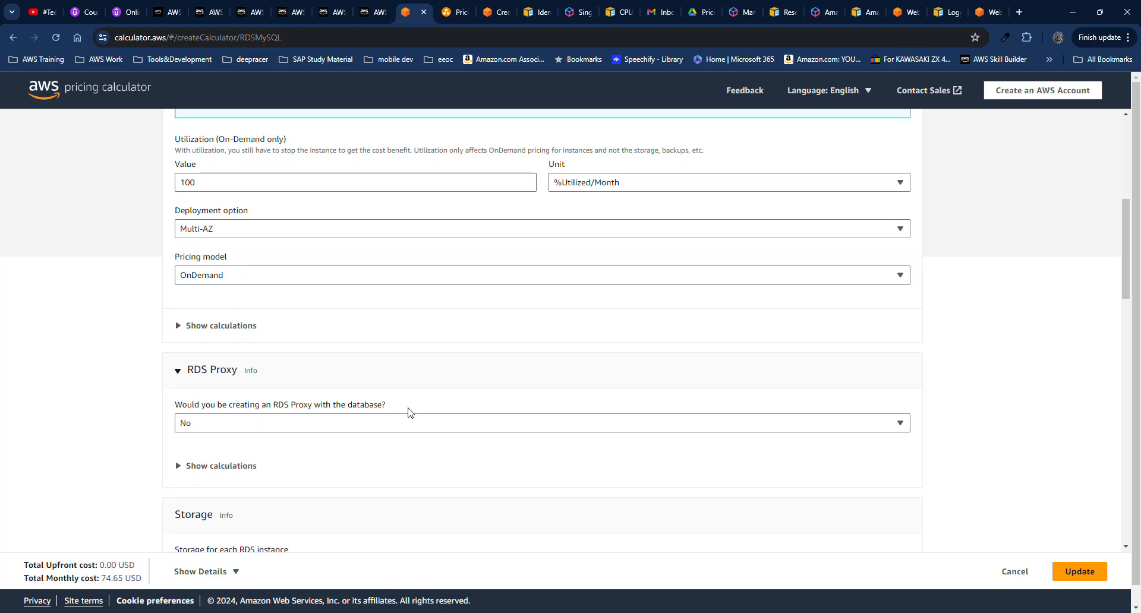
{"action": "left_click", "coordinate": [1092, 575]}
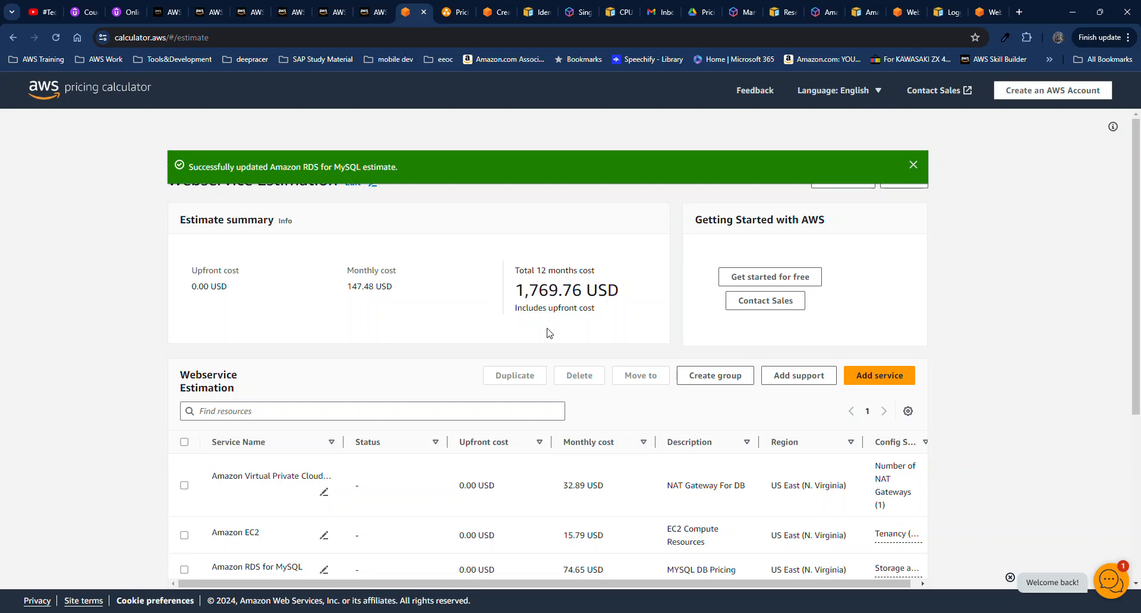
Step: Review the services listed in the Webservice Estimation and compare them with the PricingAWSService.drawio diagram in diagrams.net
{"action": "scroll", "coordinate": [499, 347], "scroll_direction": "down", "scroll_amount": 1}
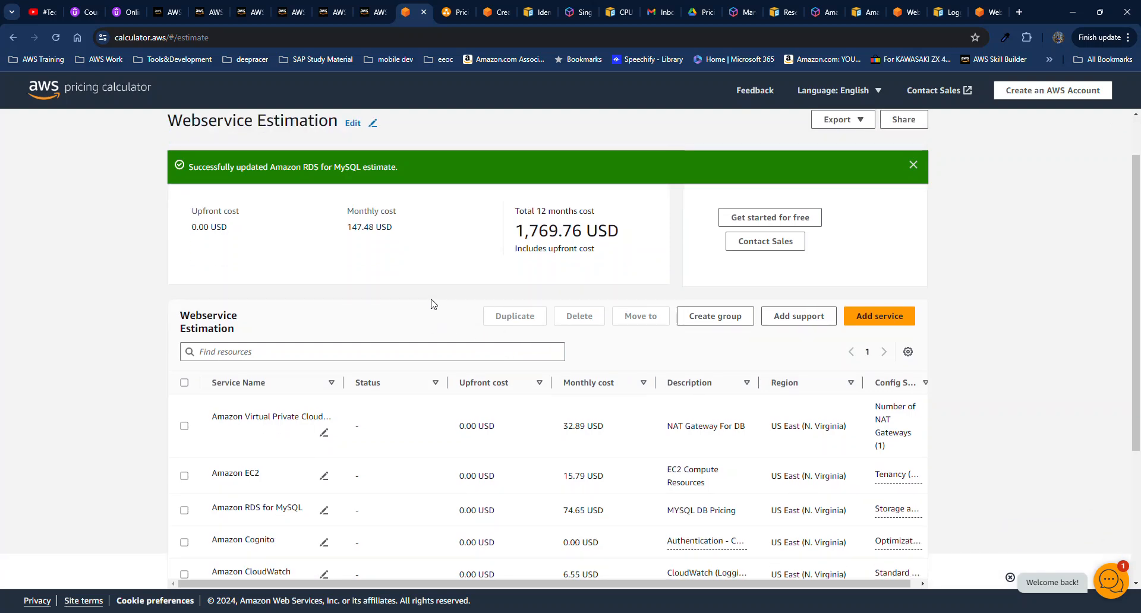
{"action": "scroll", "coordinate": [432, 302], "scroll_direction": "down", "scroll_amount": 2}
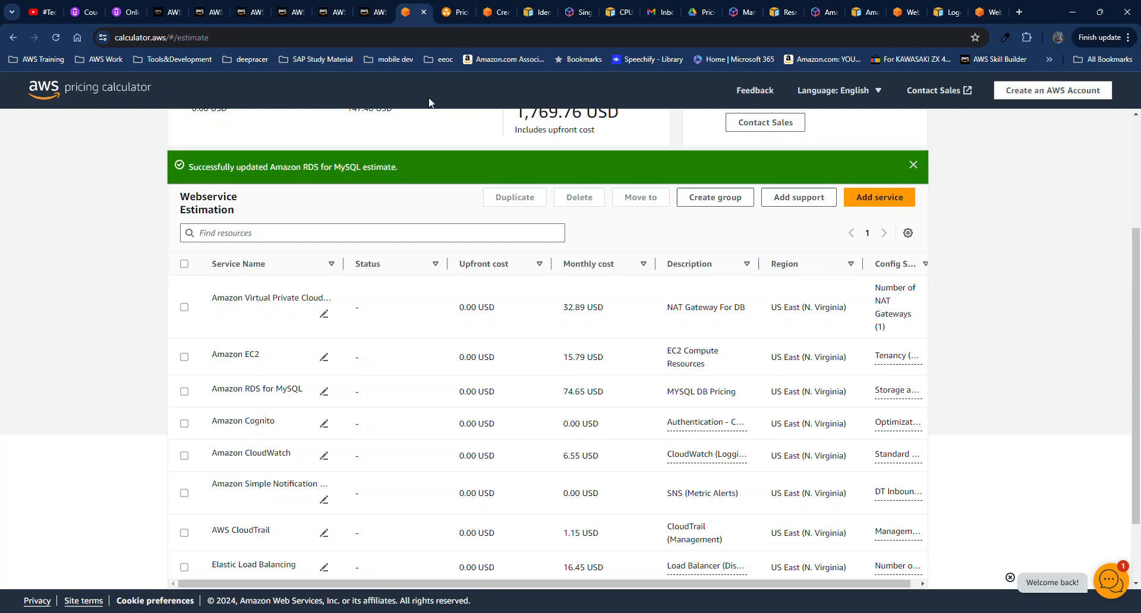
{"action": "left_click", "coordinate": [450, 12]}
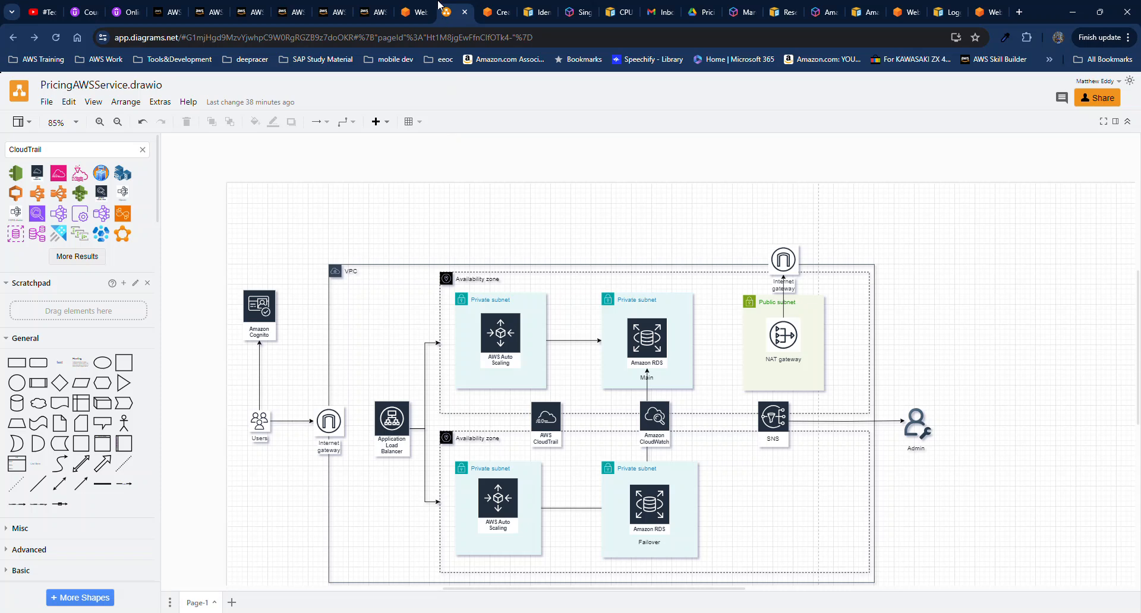
{"action": "left_click", "coordinate": [414, 14]}
Step: Open the Amazon Cognito service to examine its user pool settings, and return to the estimate's service list without updating
{"action": "scroll", "coordinate": [403, 394], "scroll_direction": "down", "scroll_amount": 2}
{"action": "scroll", "coordinate": [403, 393], "scroll_direction": "up", "scroll_amount": 1}
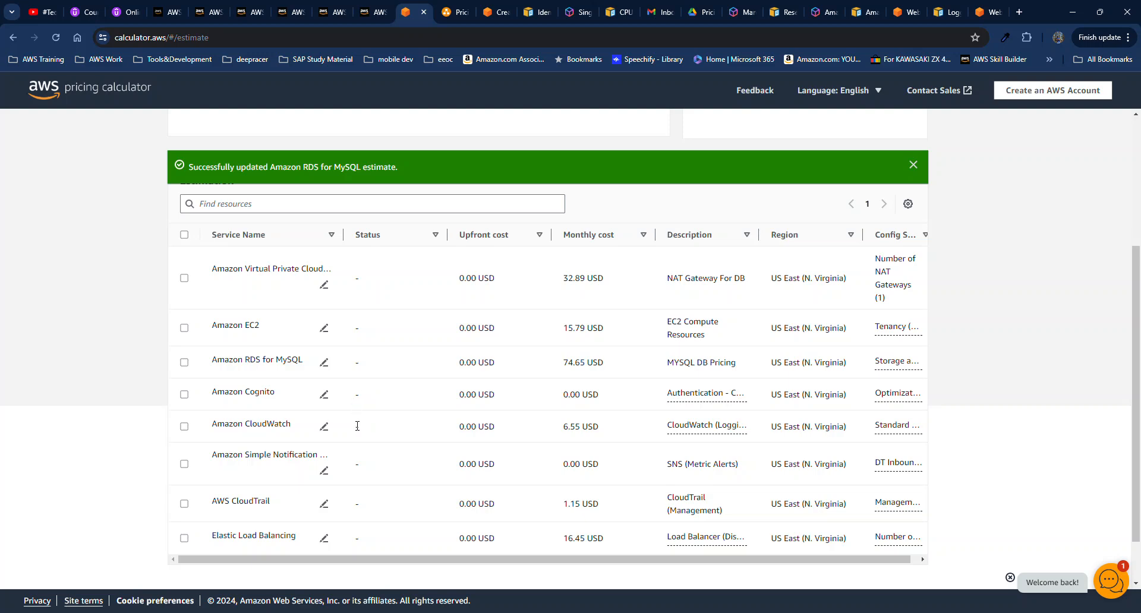
{"action": "left_click", "coordinate": [324, 395]}
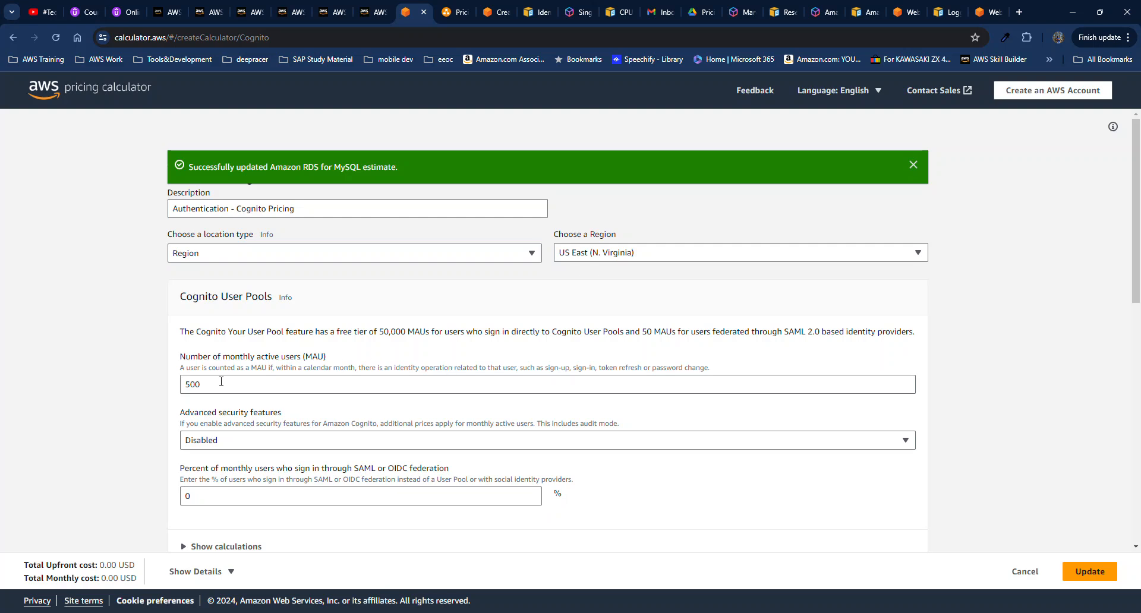
{"action": "left_click", "coordinate": [13, 37]}
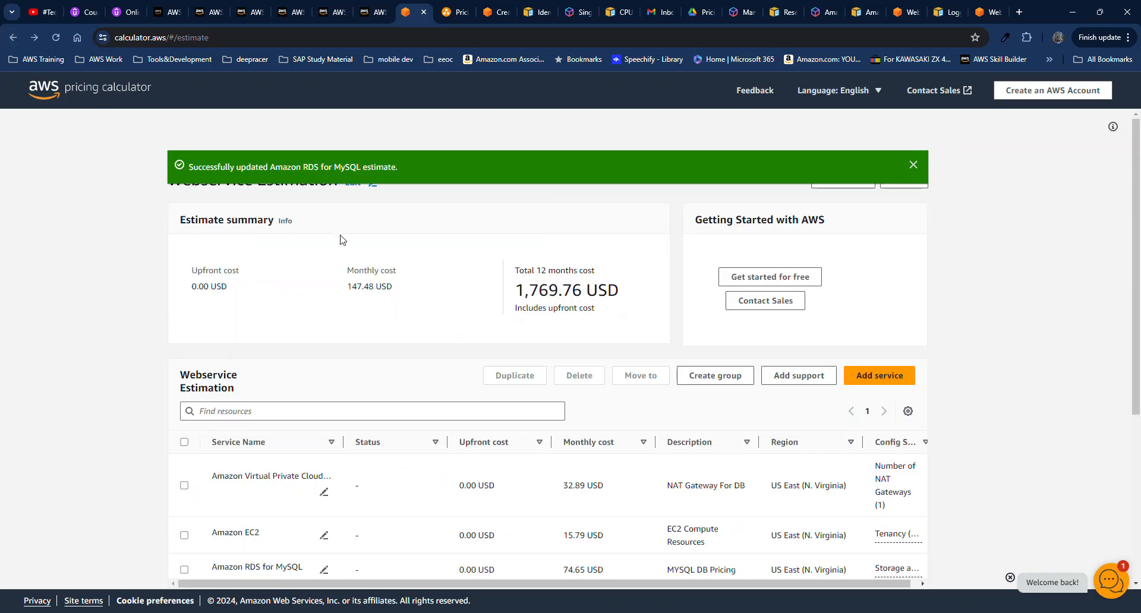
{"action": "scroll", "coordinate": [408, 325], "scroll_direction": "down", "scroll_amount": 4}
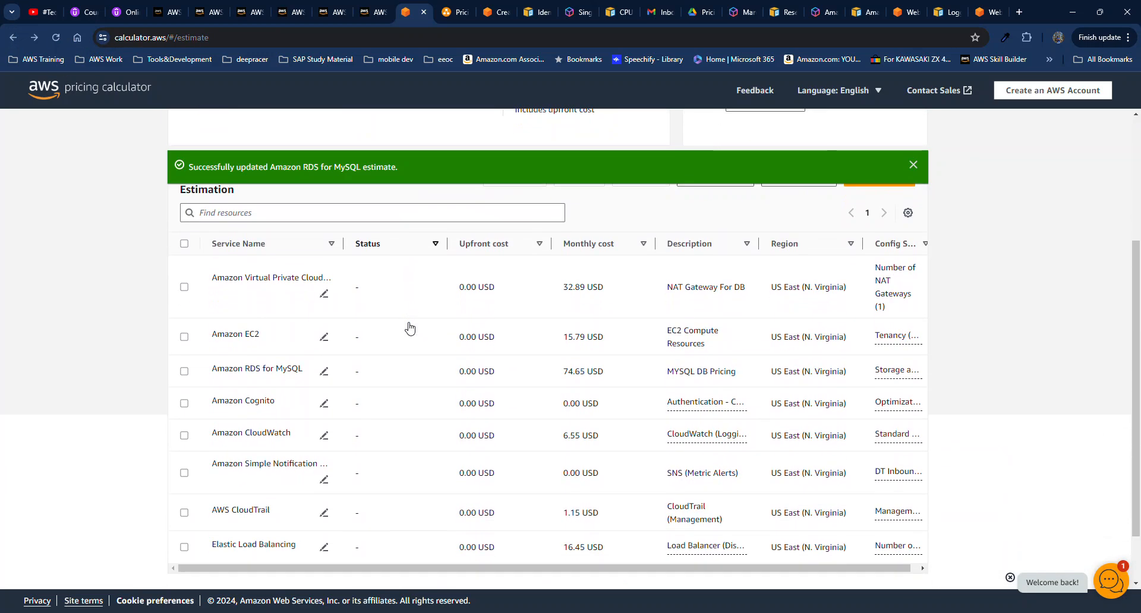
{"action": "scroll", "coordinate": [412, 326], "scroll_direction": "up", "scroll_amount": 4}
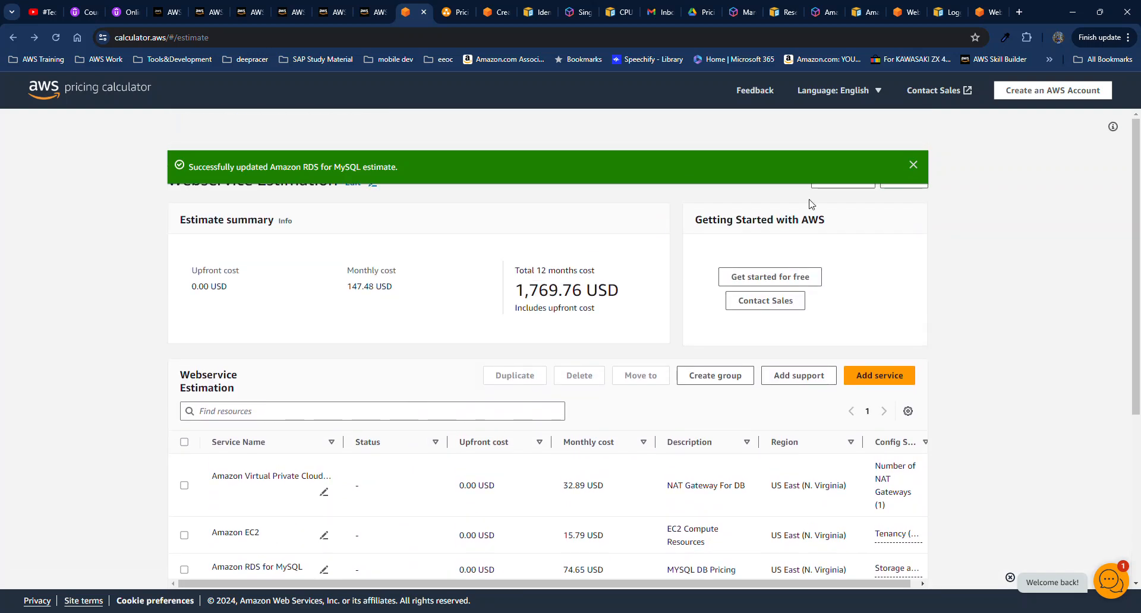
Step: Dismiss the update notification, share the Webservice Estimation by accepting the public server acknowledgment, and copy its public link
{"action": "left_click", "coordinate": [913, 165]}
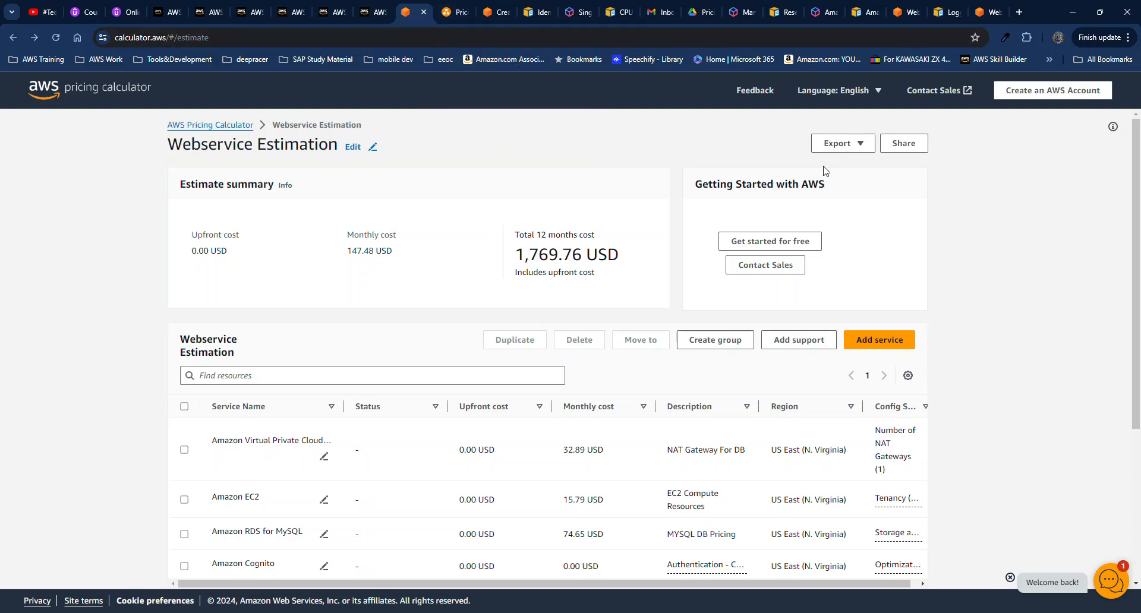
{"action": "left_click", "coordinate": [903, 144]}
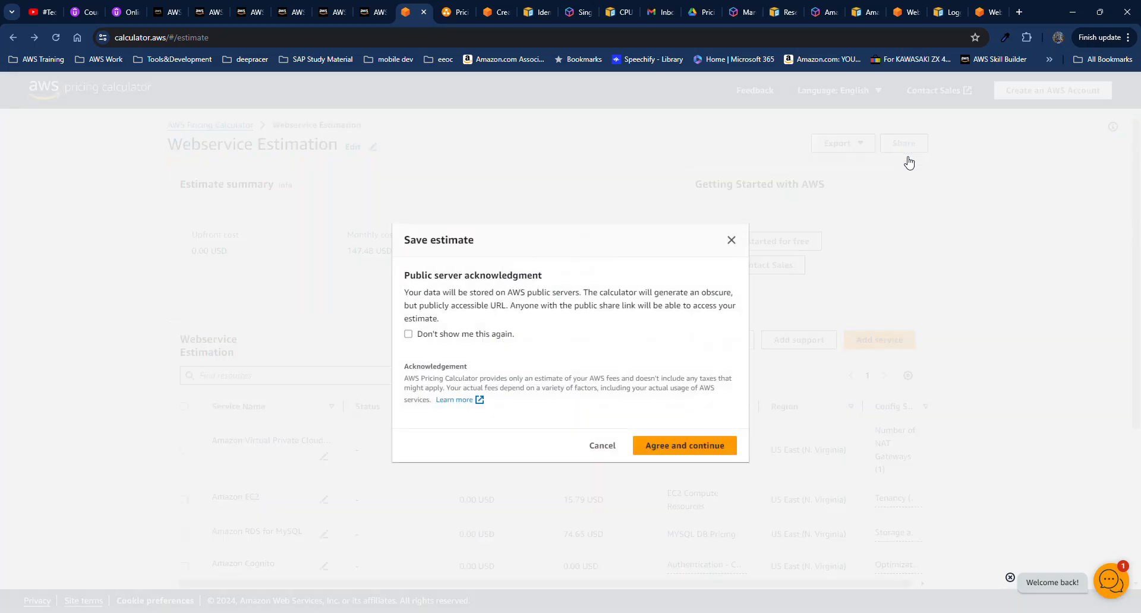
{"action": "left_click", "coordinate": [701, 451]}
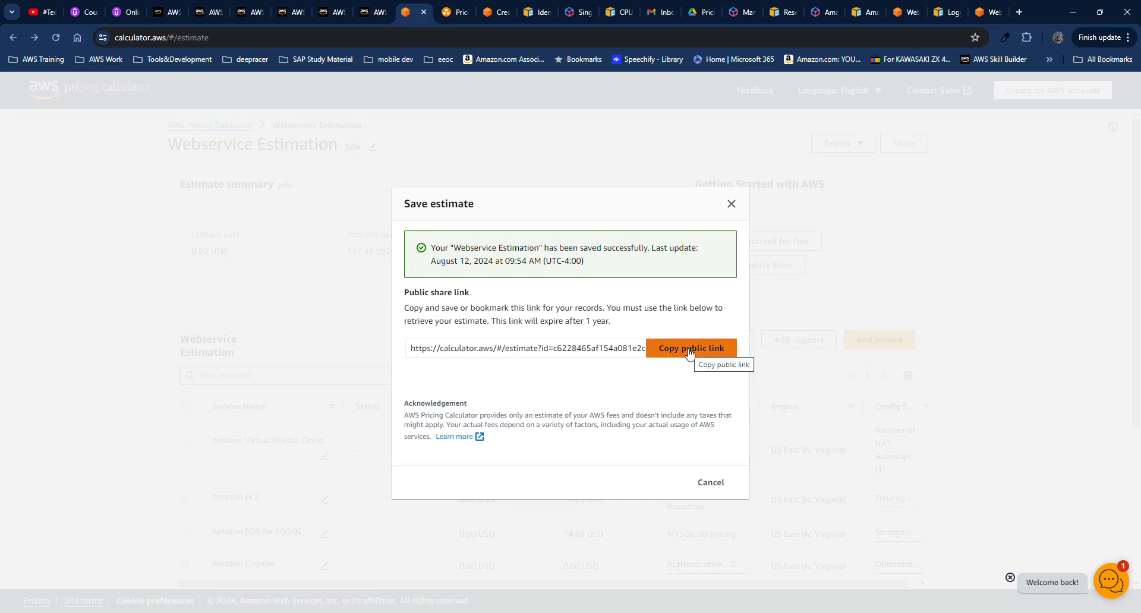
{"action": "left_click", "coordinate": [689, 350]}
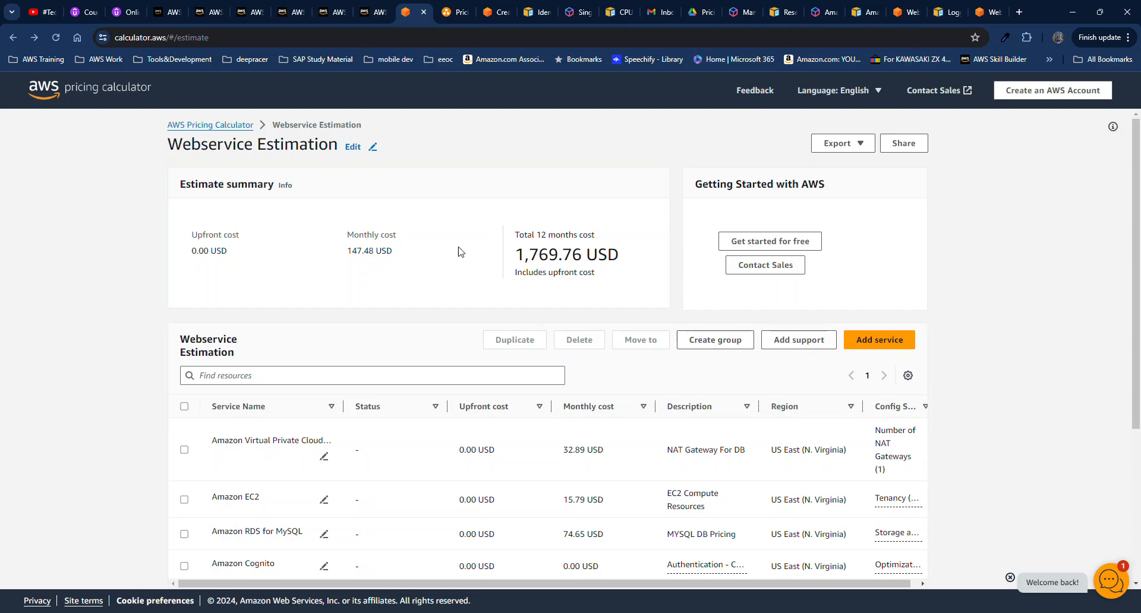
Step: Switch to the PricingAWSService.drawio diagram in diagrams.net to view the architecture
{"action": "left_click", "coordinate": [456, 12]}
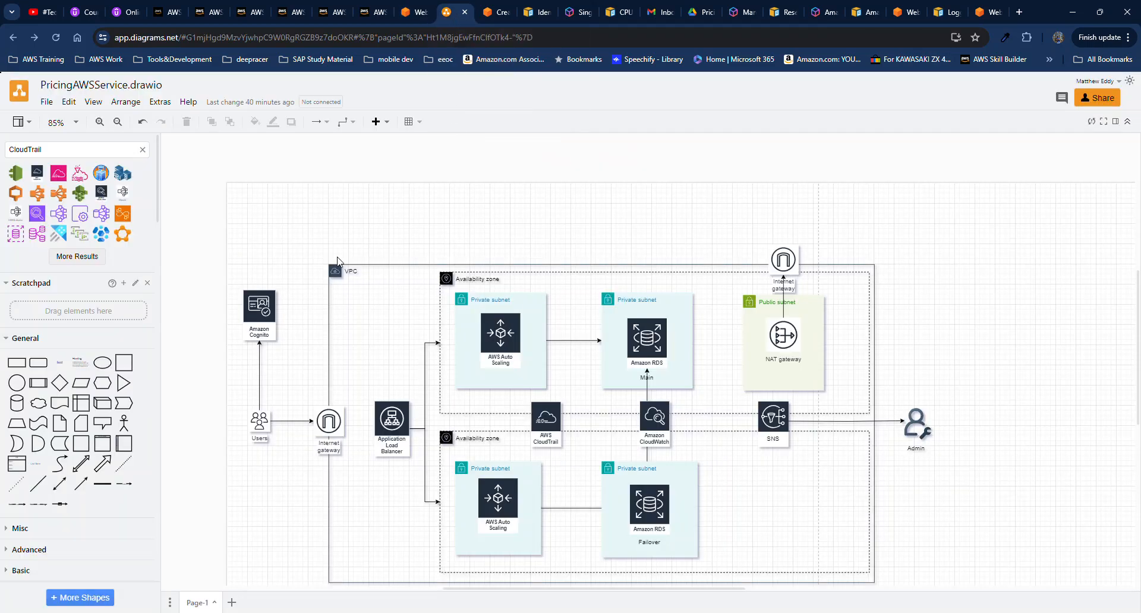